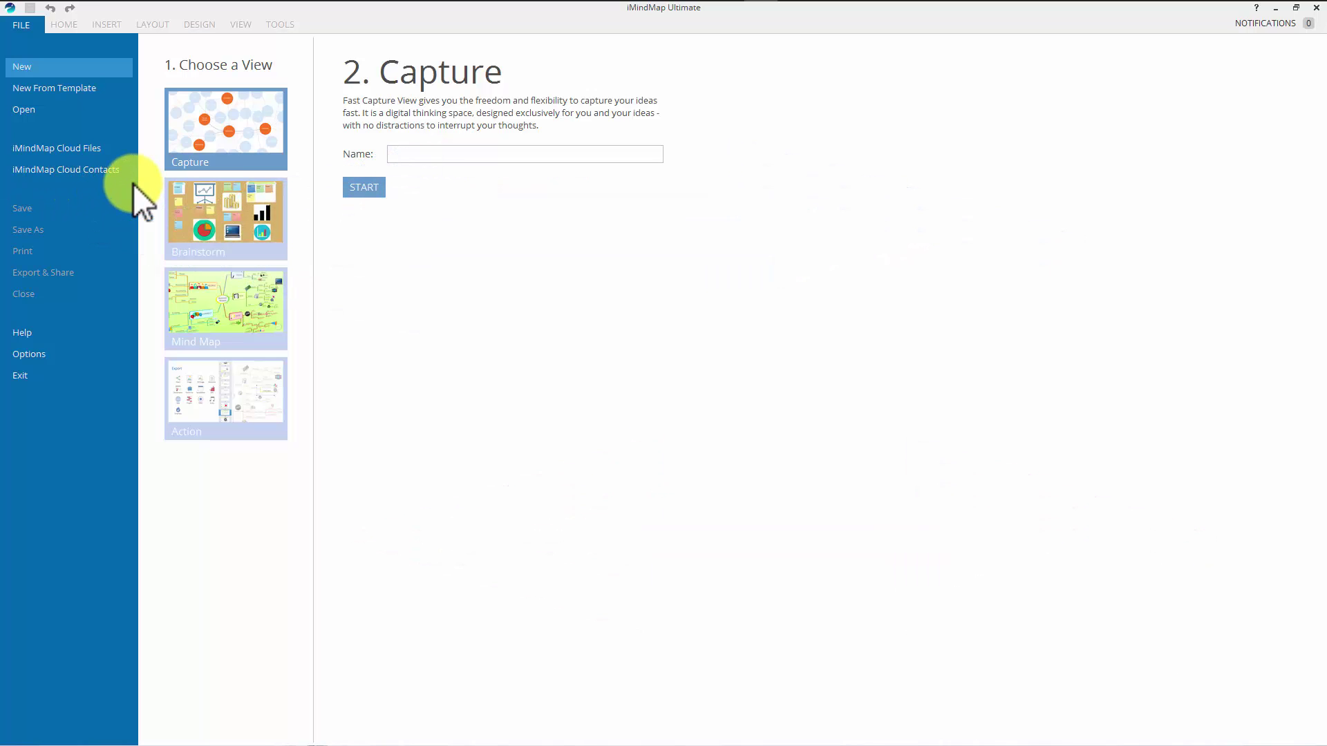
Compare the Mind Map and Brainstorm views, then create a Capture-view map named 'My Amazing Music'.
left_click(215, 301)
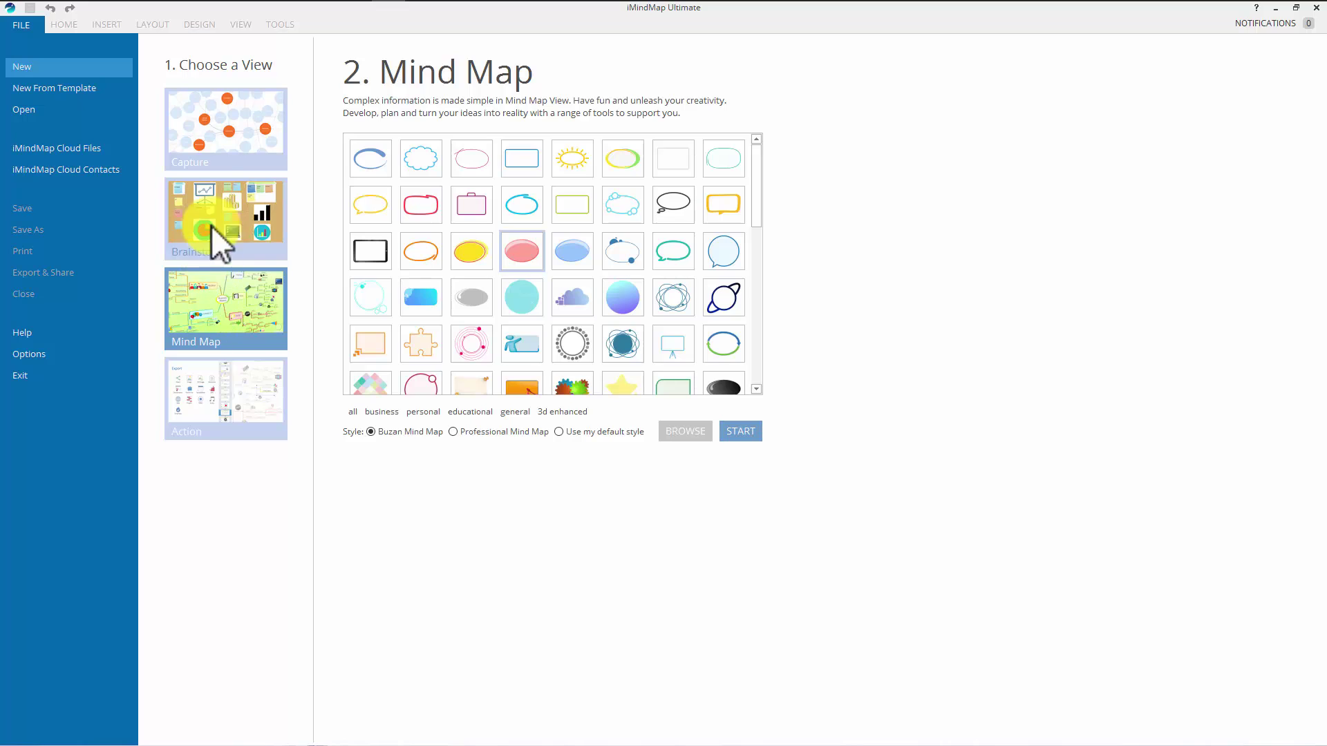
left_click(213, 204)
left_click(234, 120)
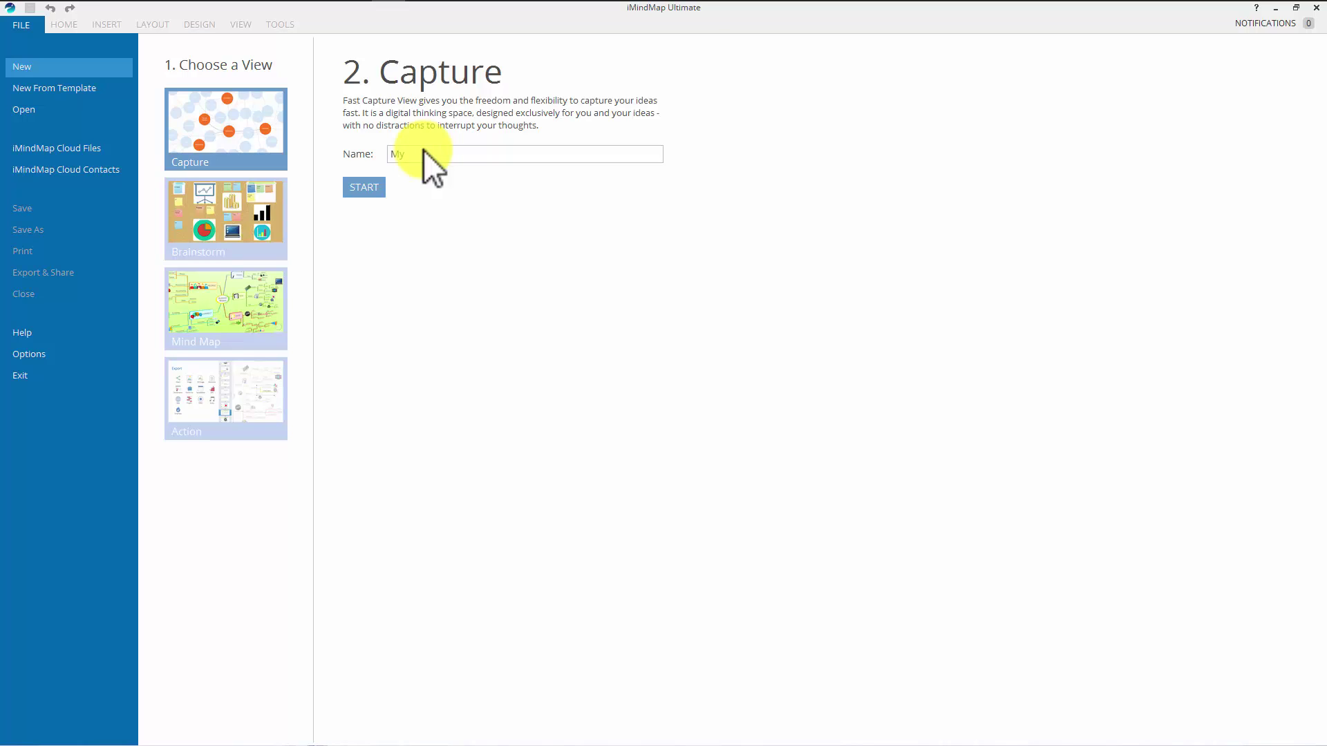
type("usic")
key("Return")
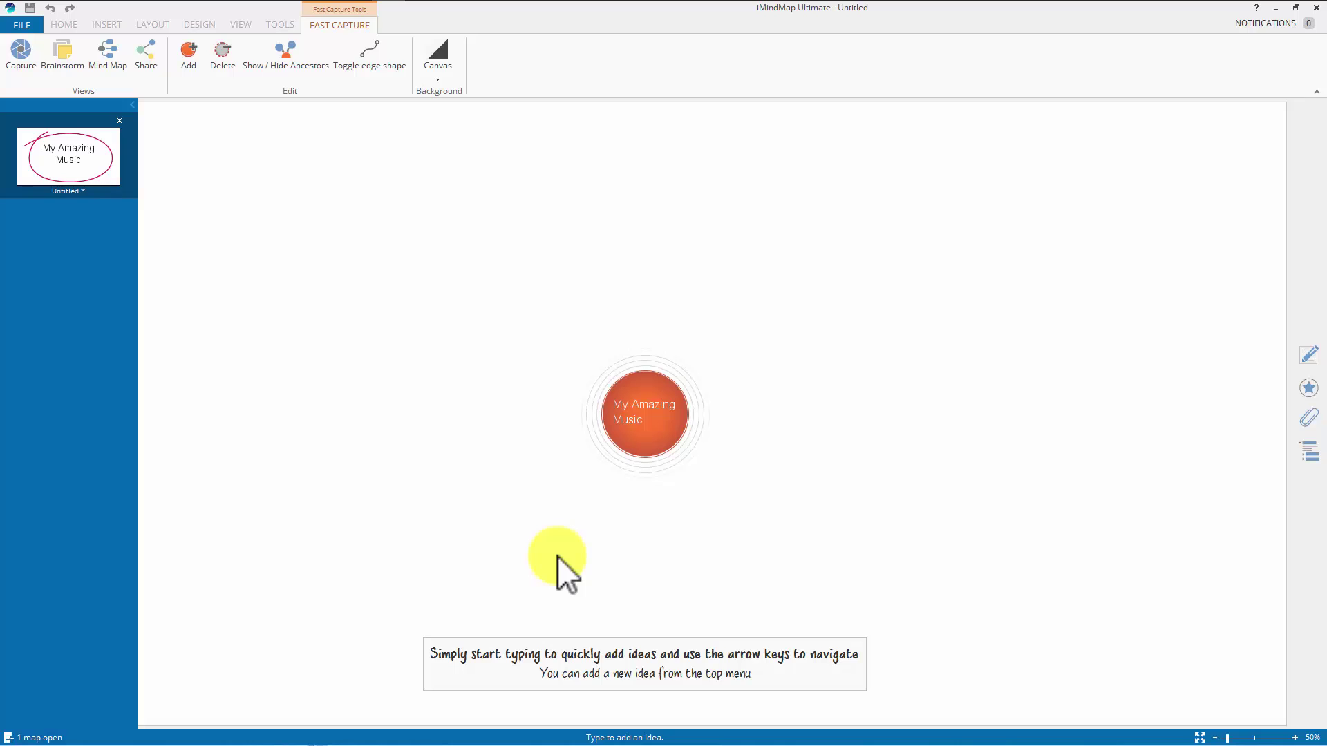
Add Beatles and Black Sabbath as band ideas, correcting the mistyped entries.
type("Beatles")
key("Return")
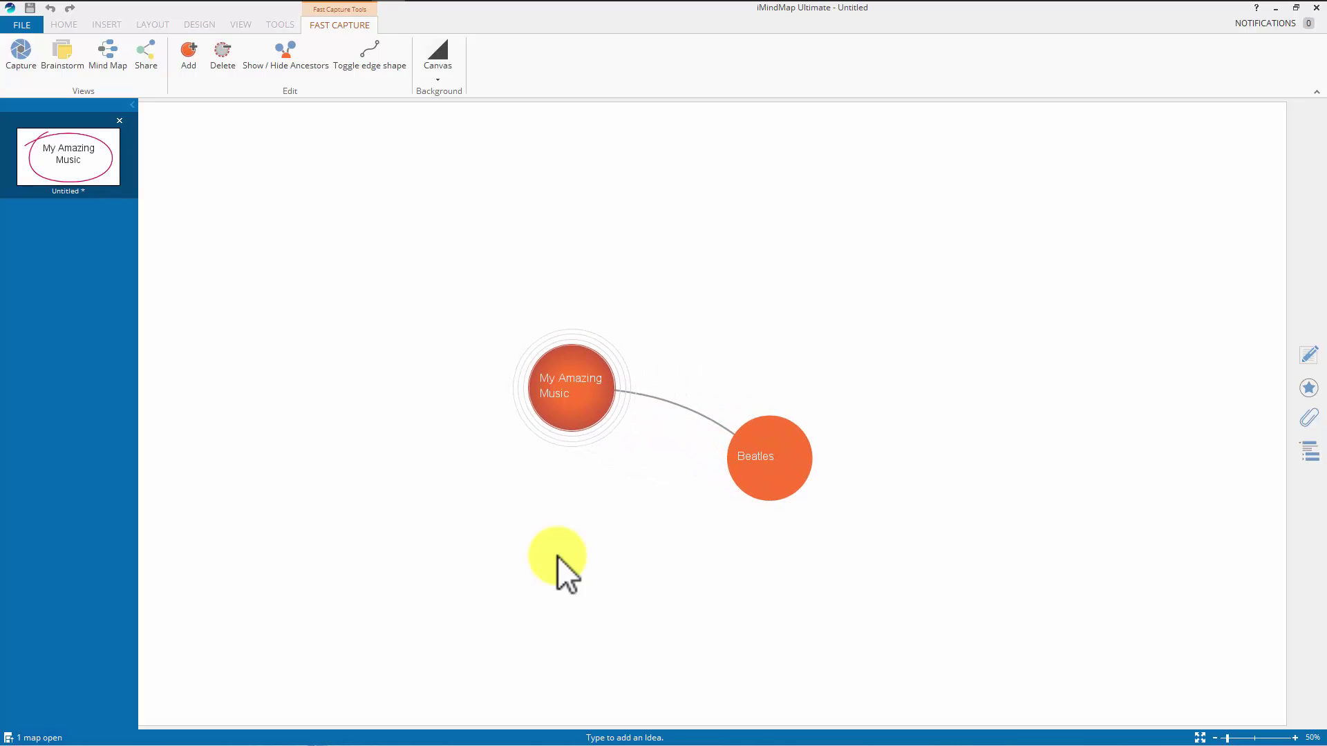
type("black s")
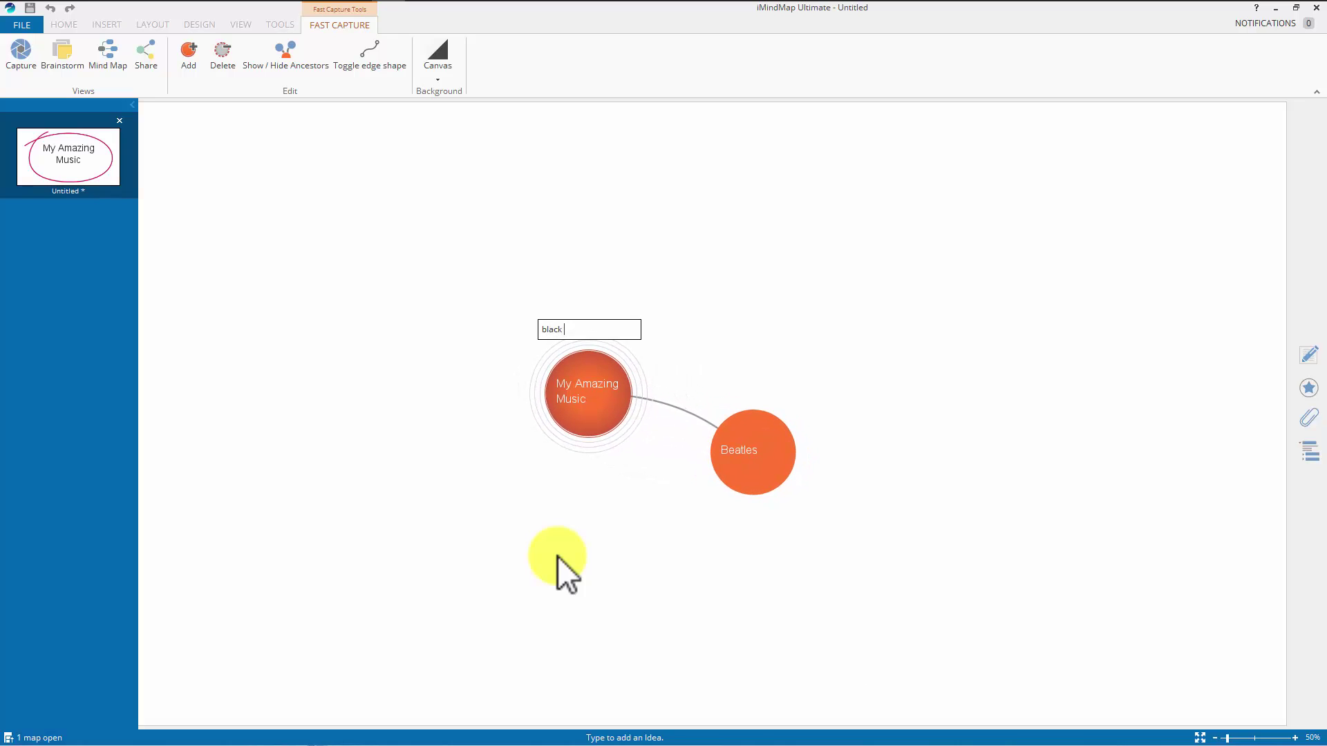
key("BackSpace")
key("BackSpace")
key("BackSpace")
key("BackSpace")
key("BackSpace")
key("BackSpace")
key("BackSpace")
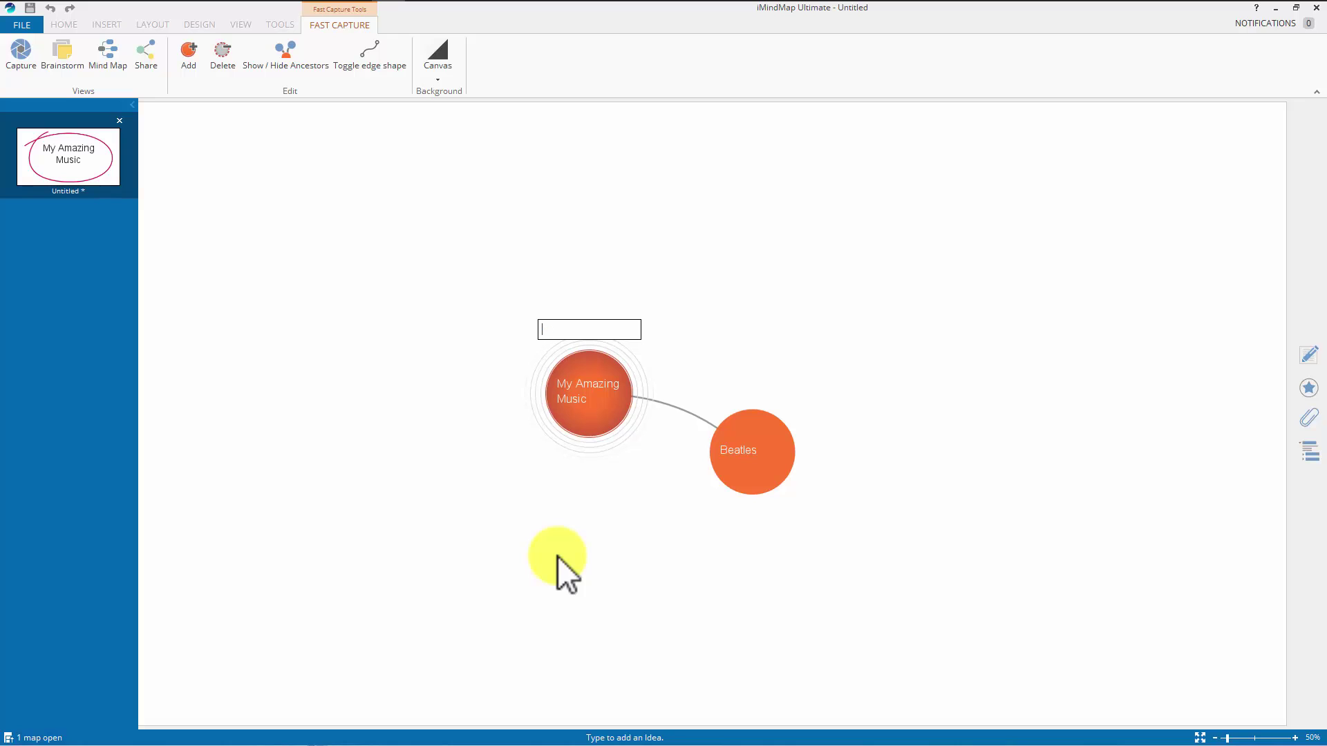
type("Black Sabbath")
key("Return")
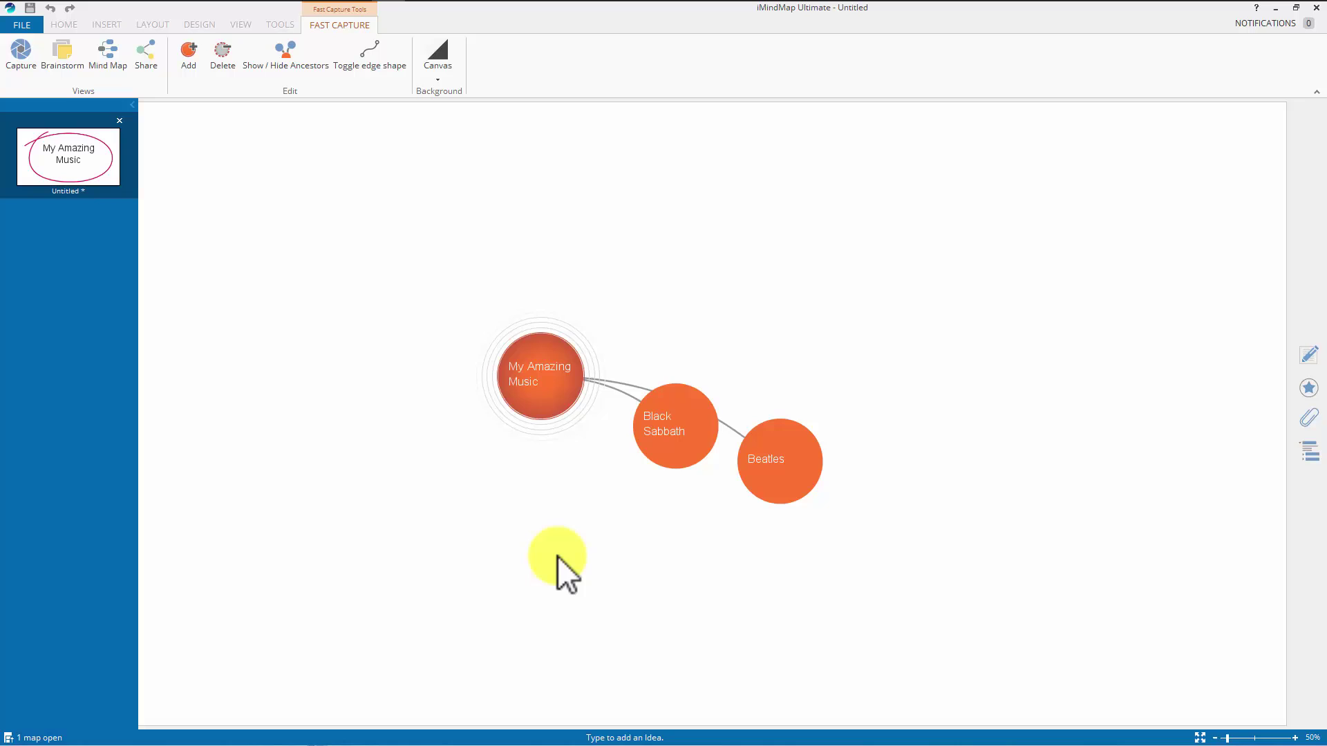
Add Queen and The Smiths as the remaining band ideas.
type("Queen")
key("Return")
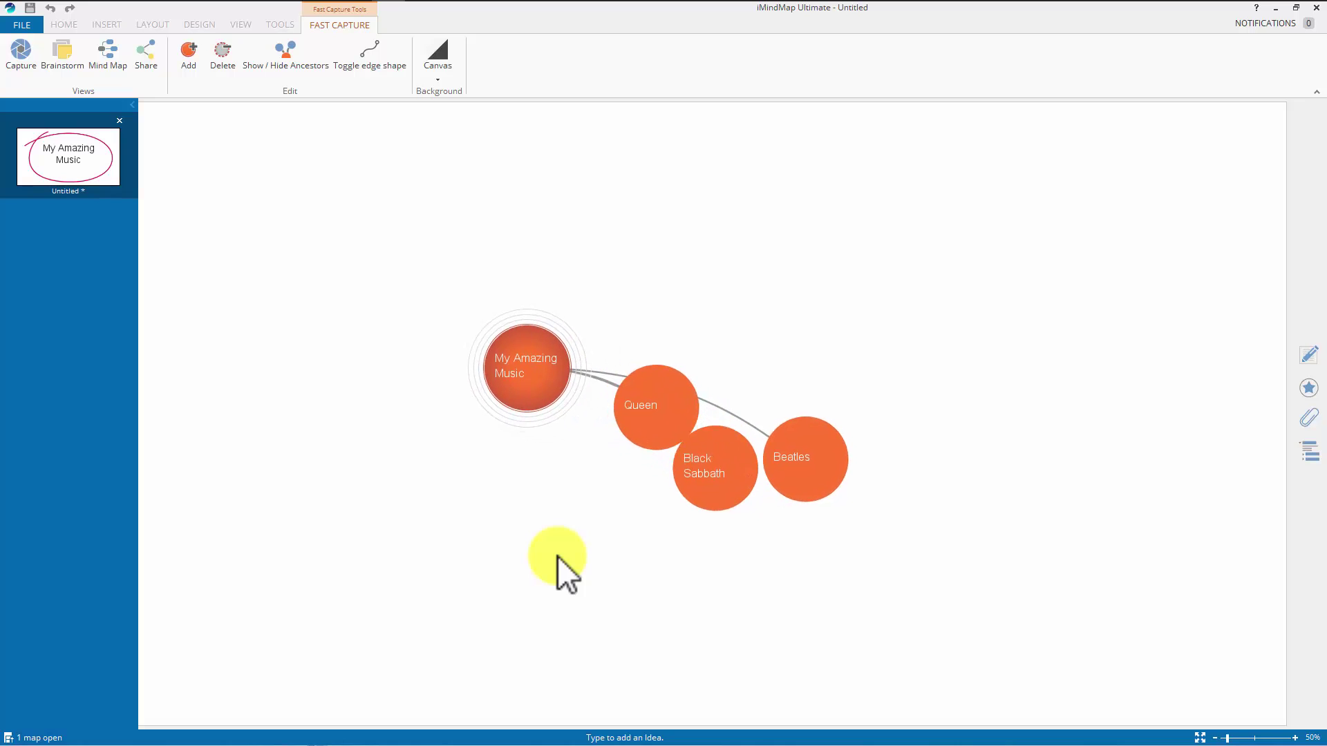
type("The Smiths")
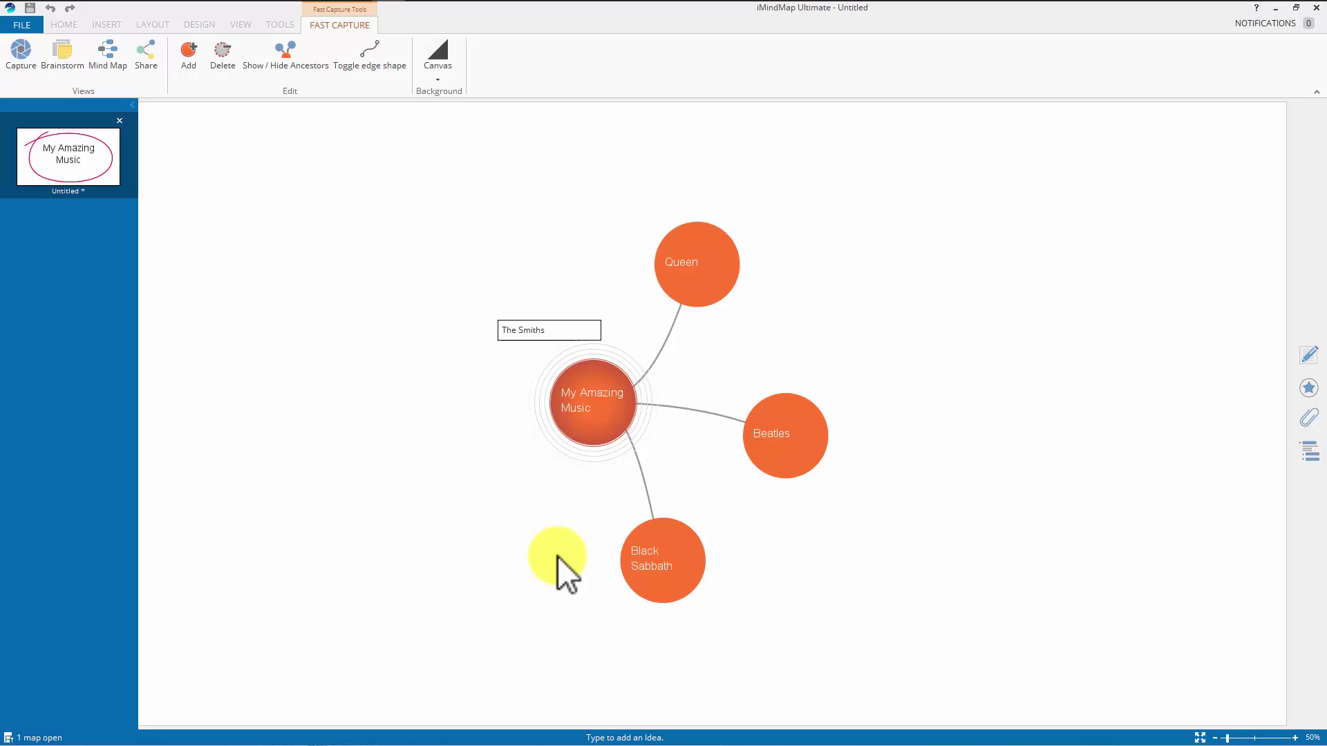
key("Return")
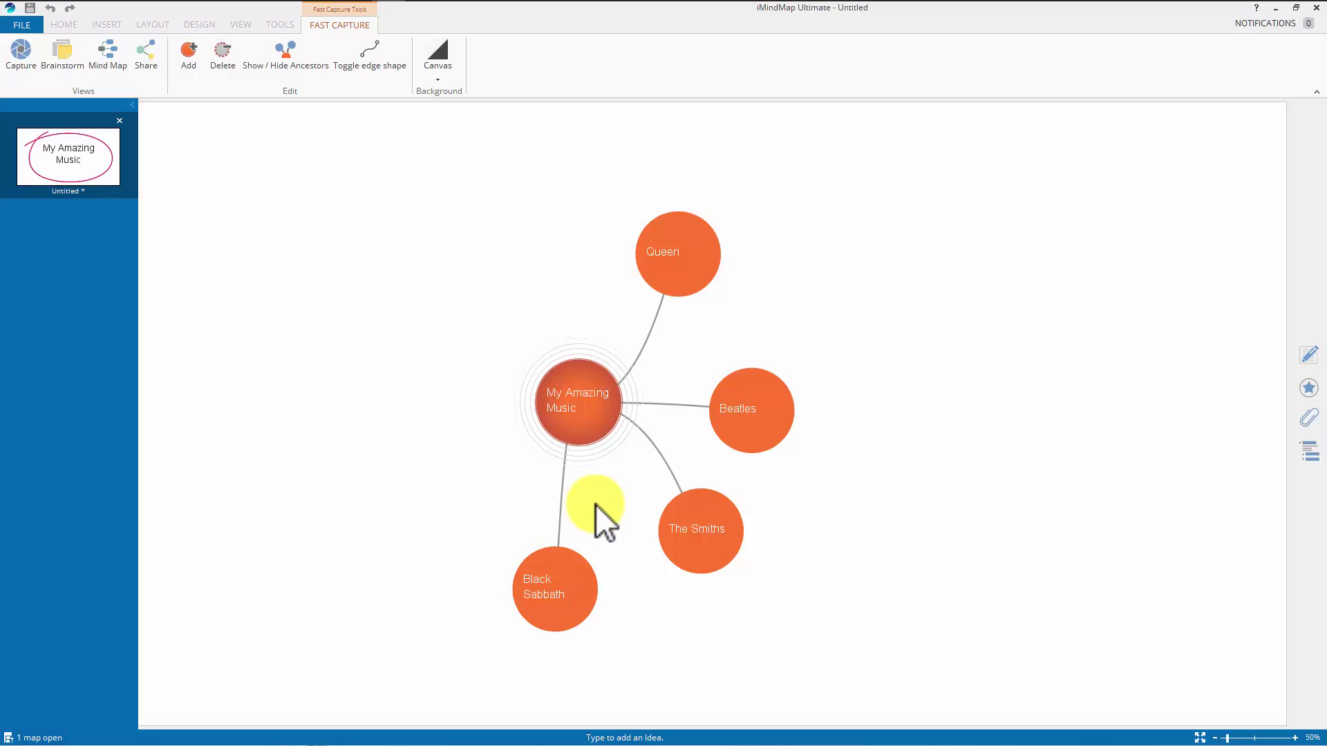
Under Beatles, enter the albums Sgt.Pepper, Help, White Album and Abbey Road.
left_click(737, 409)
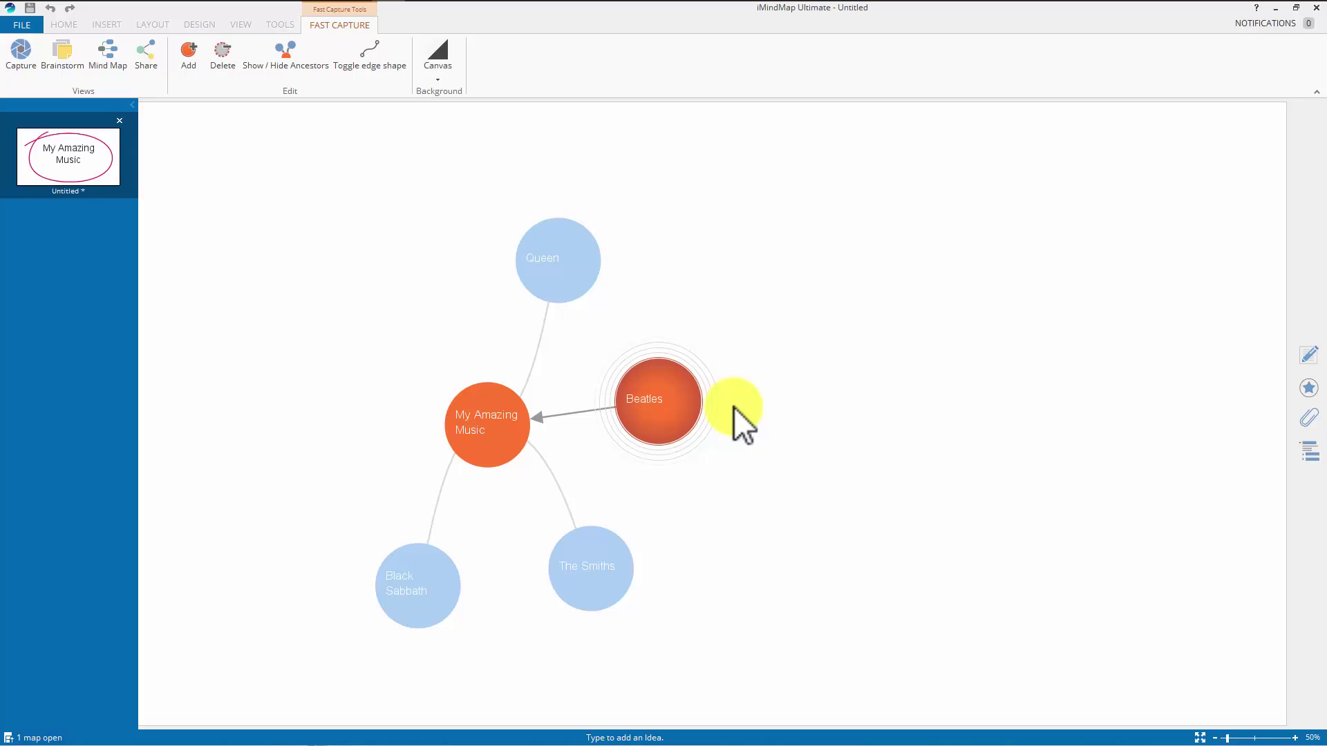
type("Sgt.")
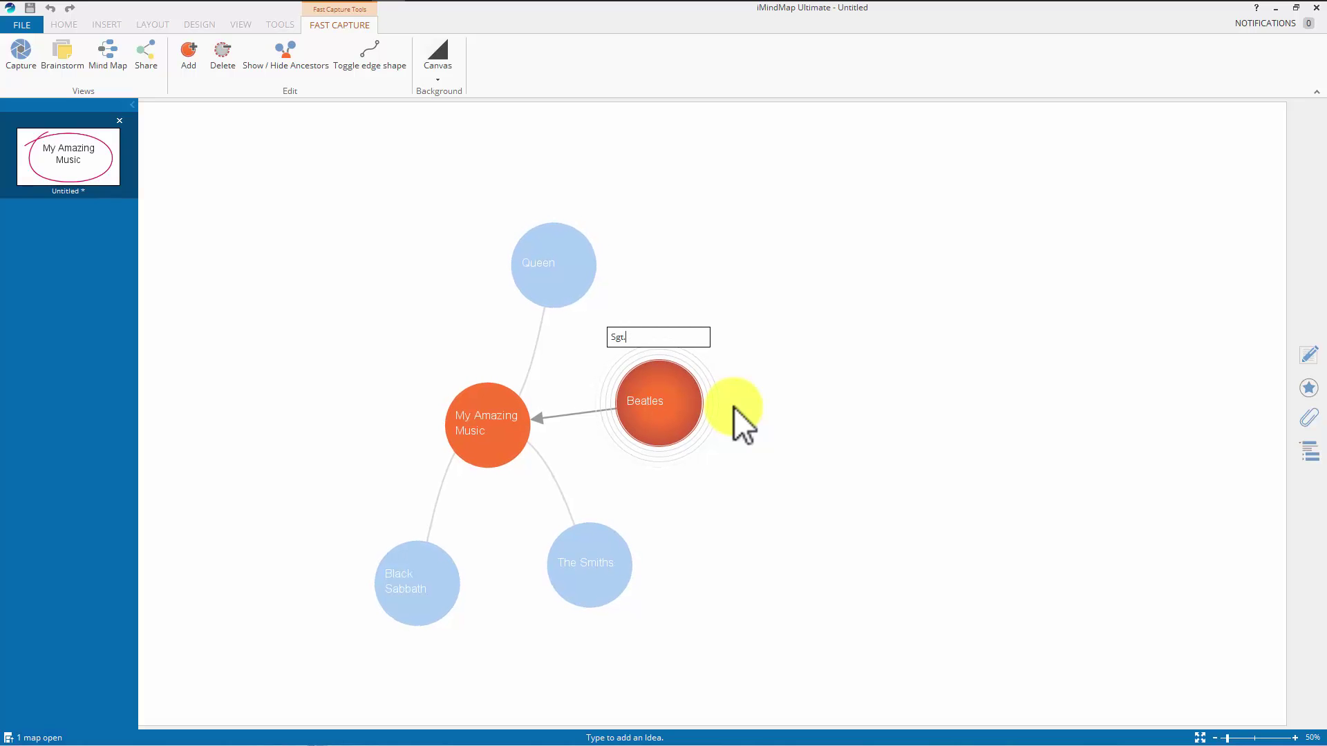
type("Pepper")
key("Return")
type("Help")
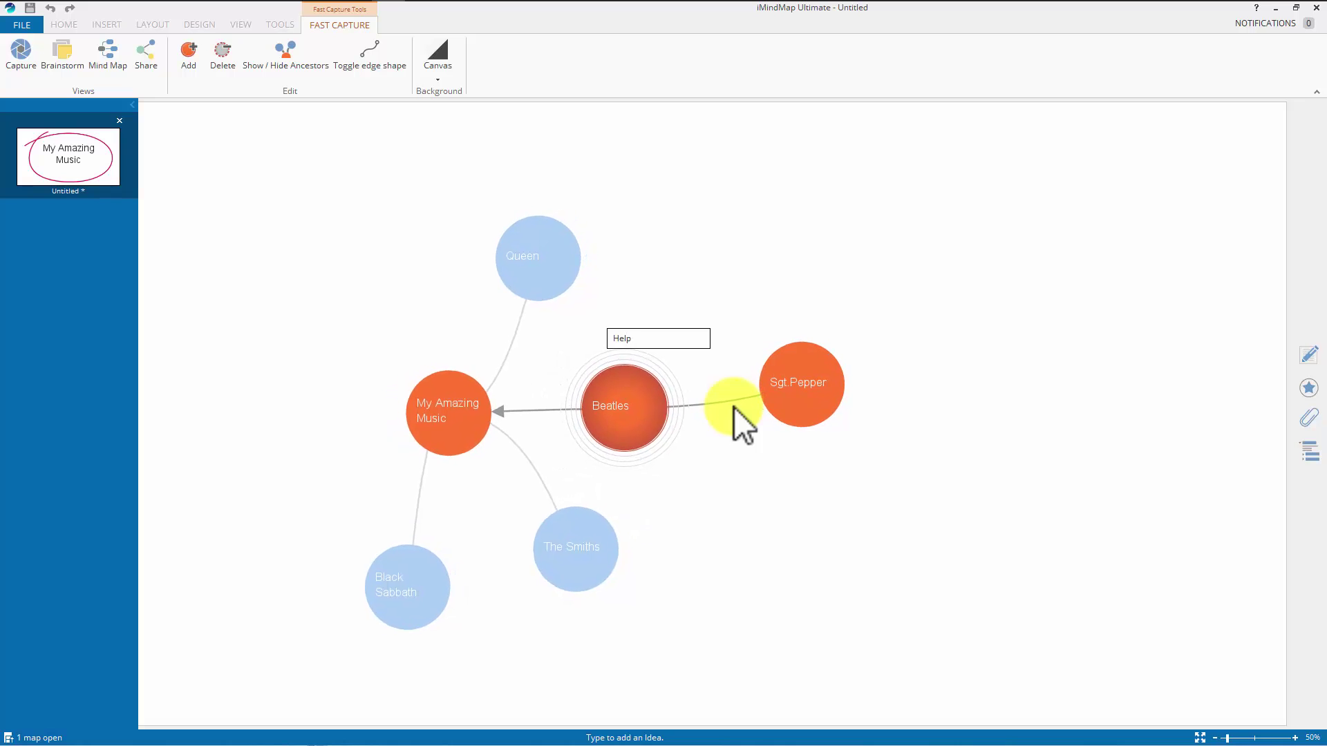
key("Return")
type("Whi")
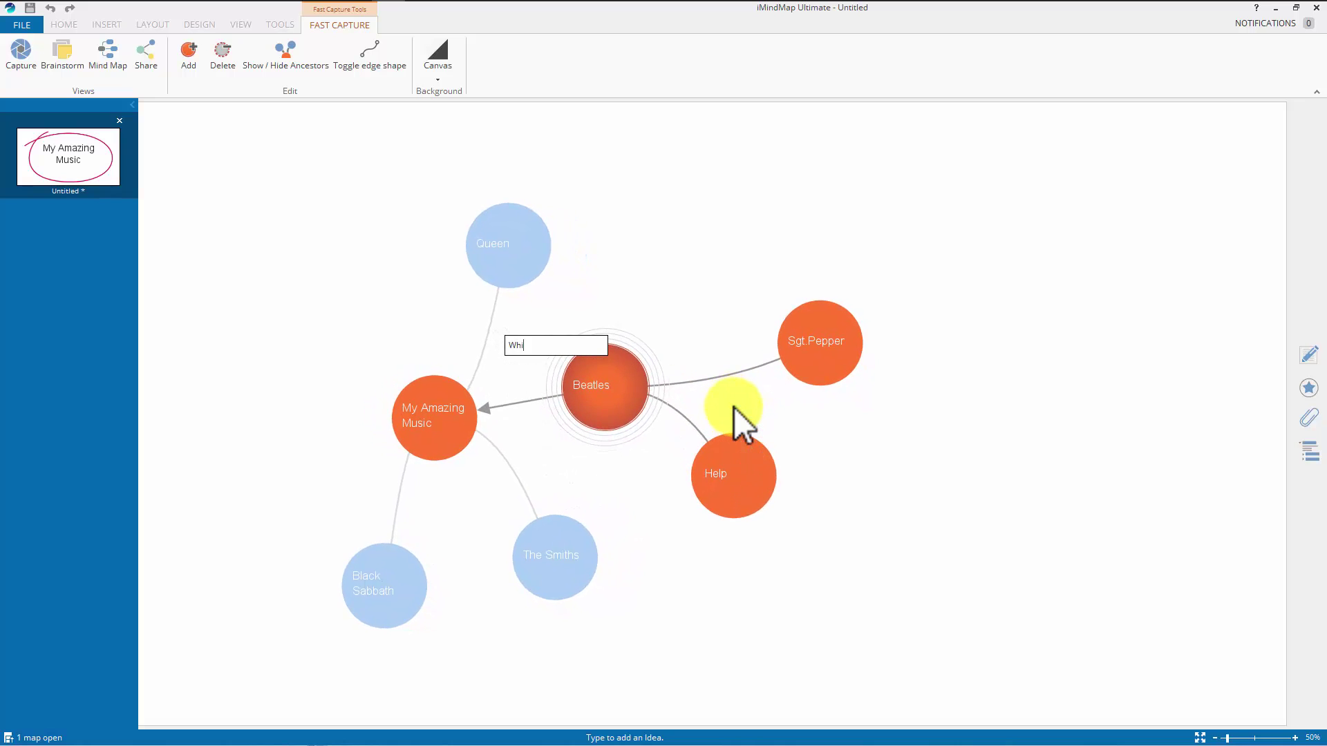
type("te Albu")
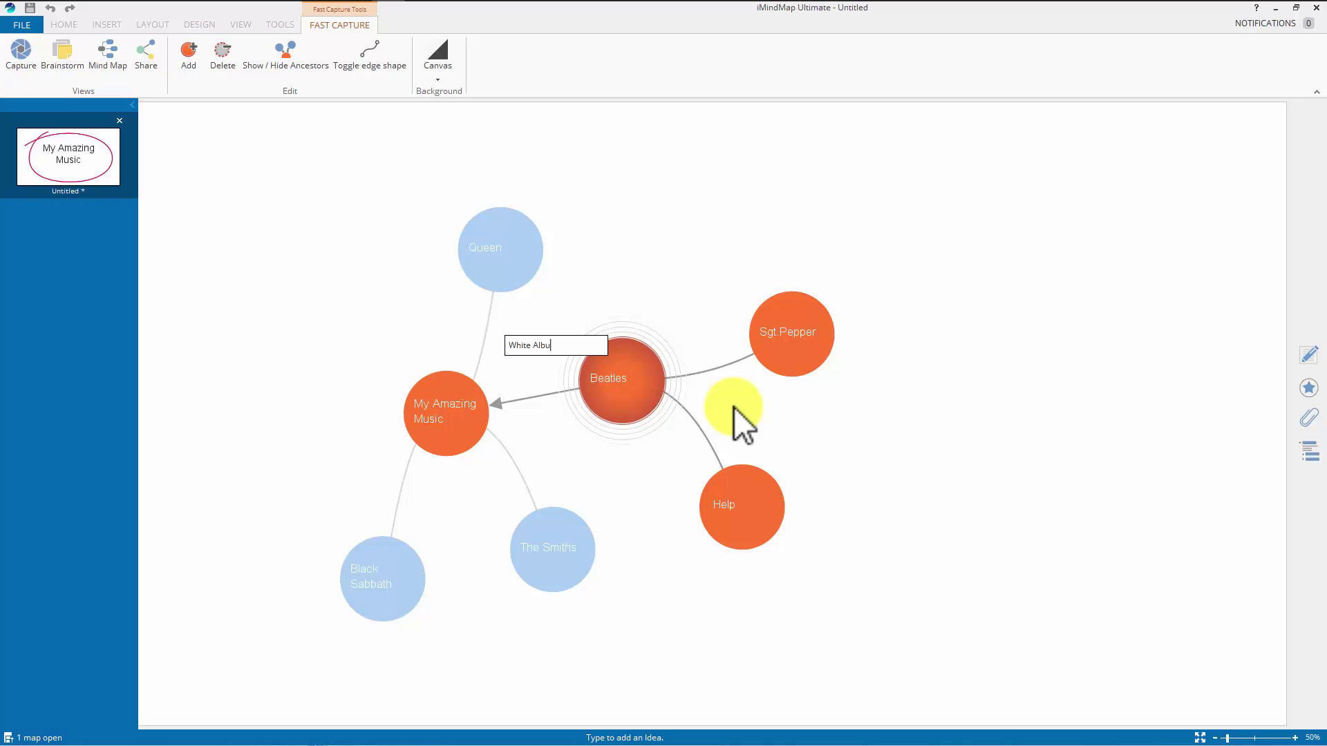
type("m")
key("Return")
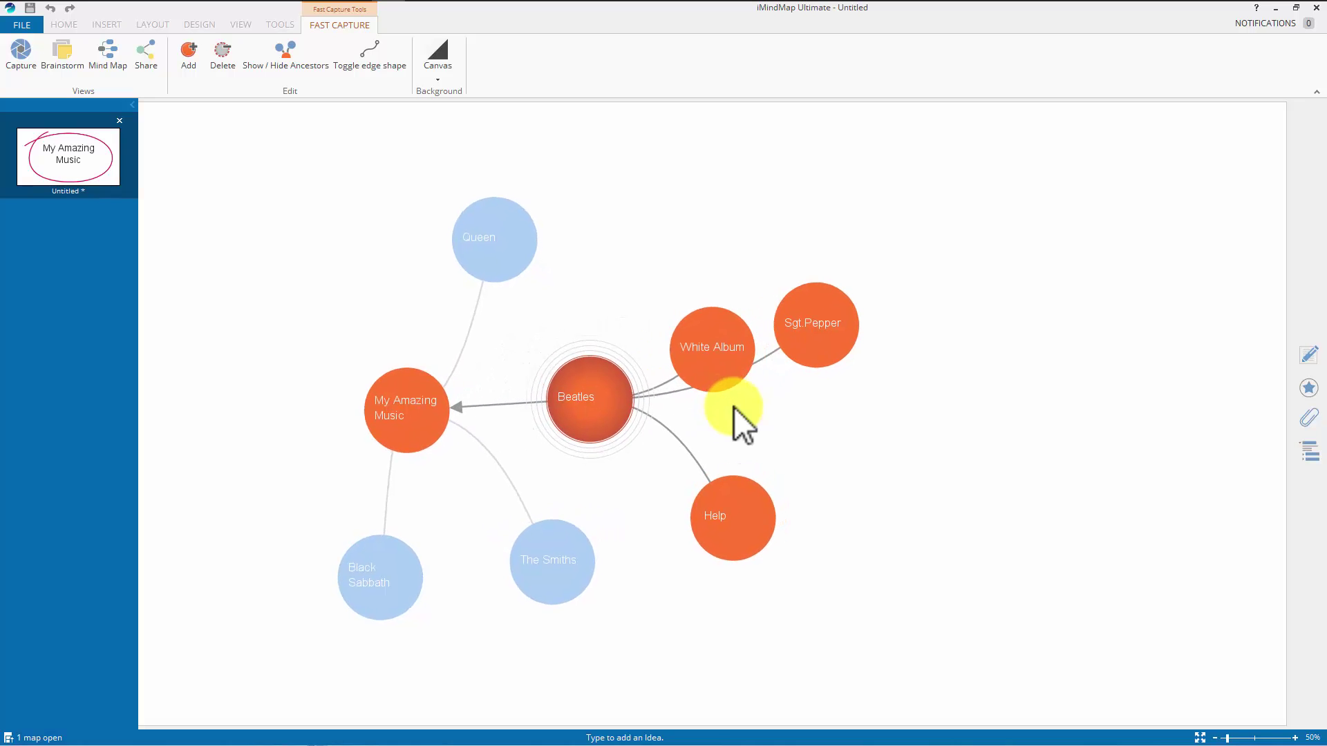
type("Abbey Roa")
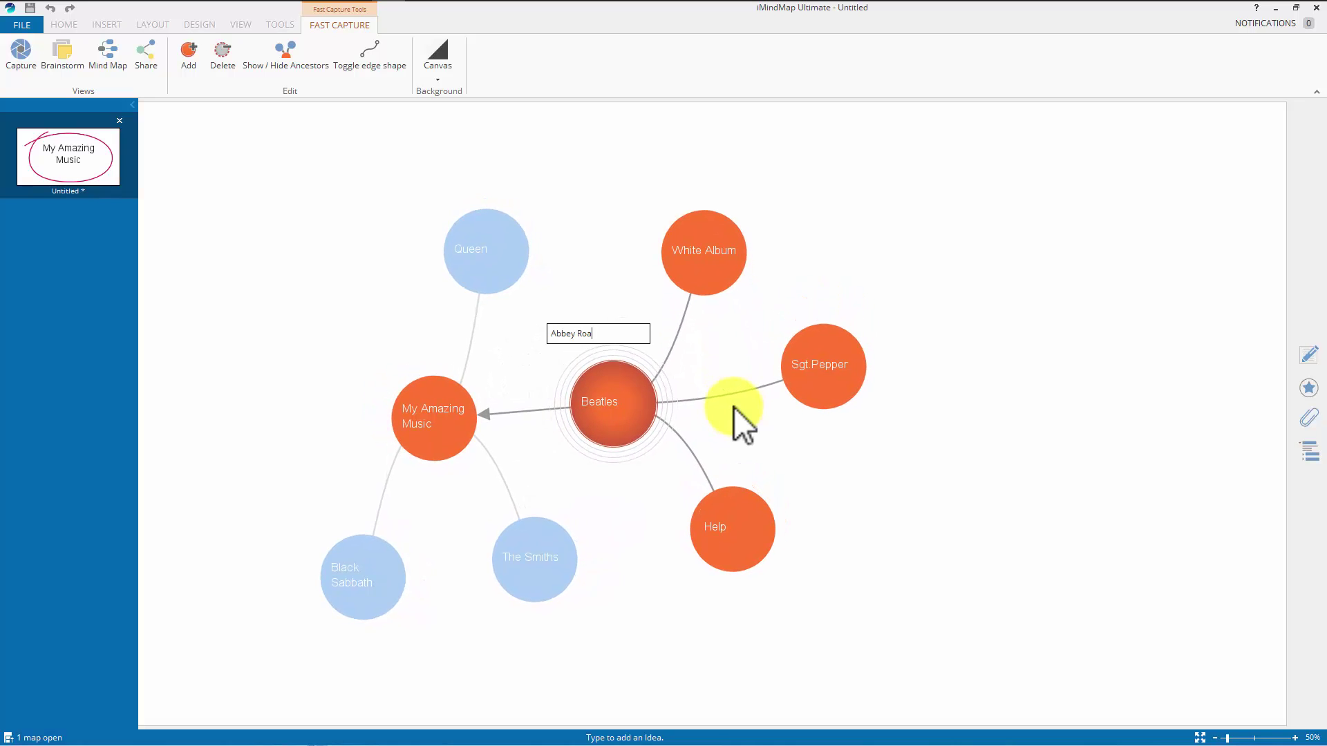
type("d")
key("Return")
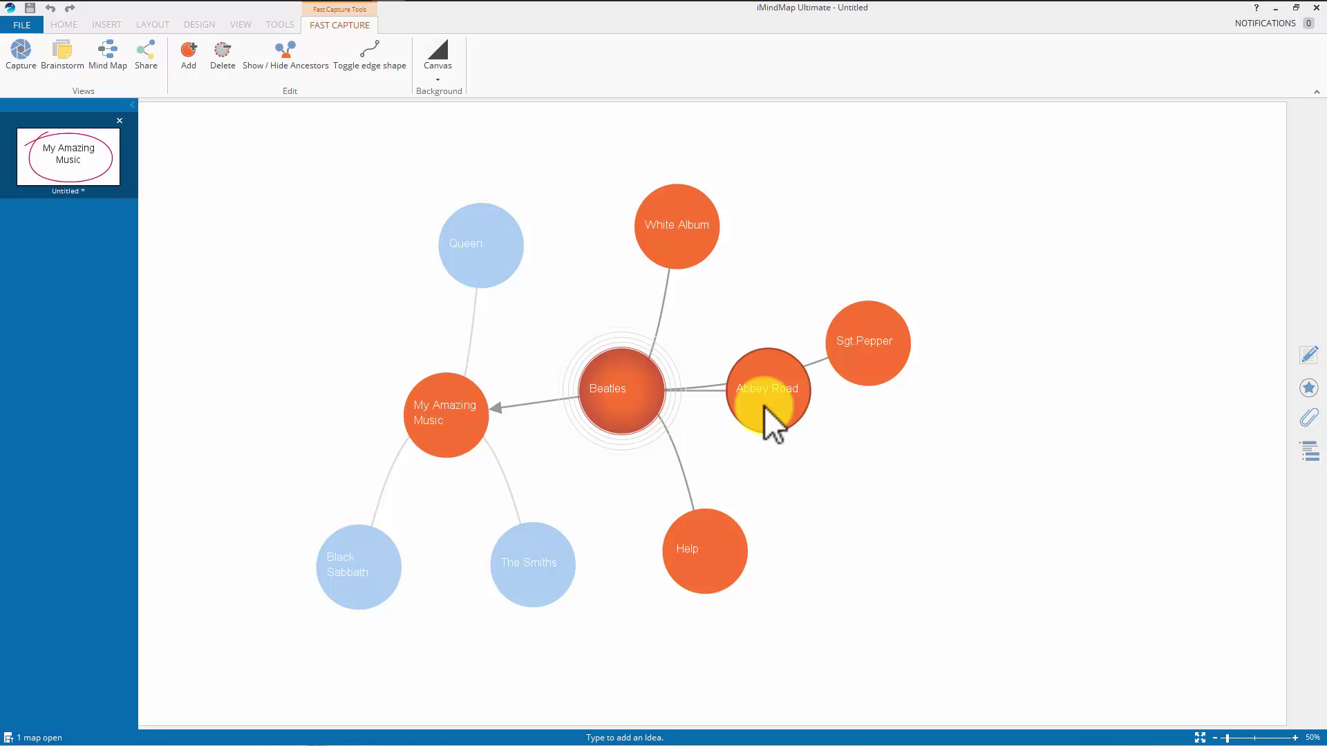
Move the focus from Abbey Road back up the map and over to Black Sabbath.
left_click(765, 406)
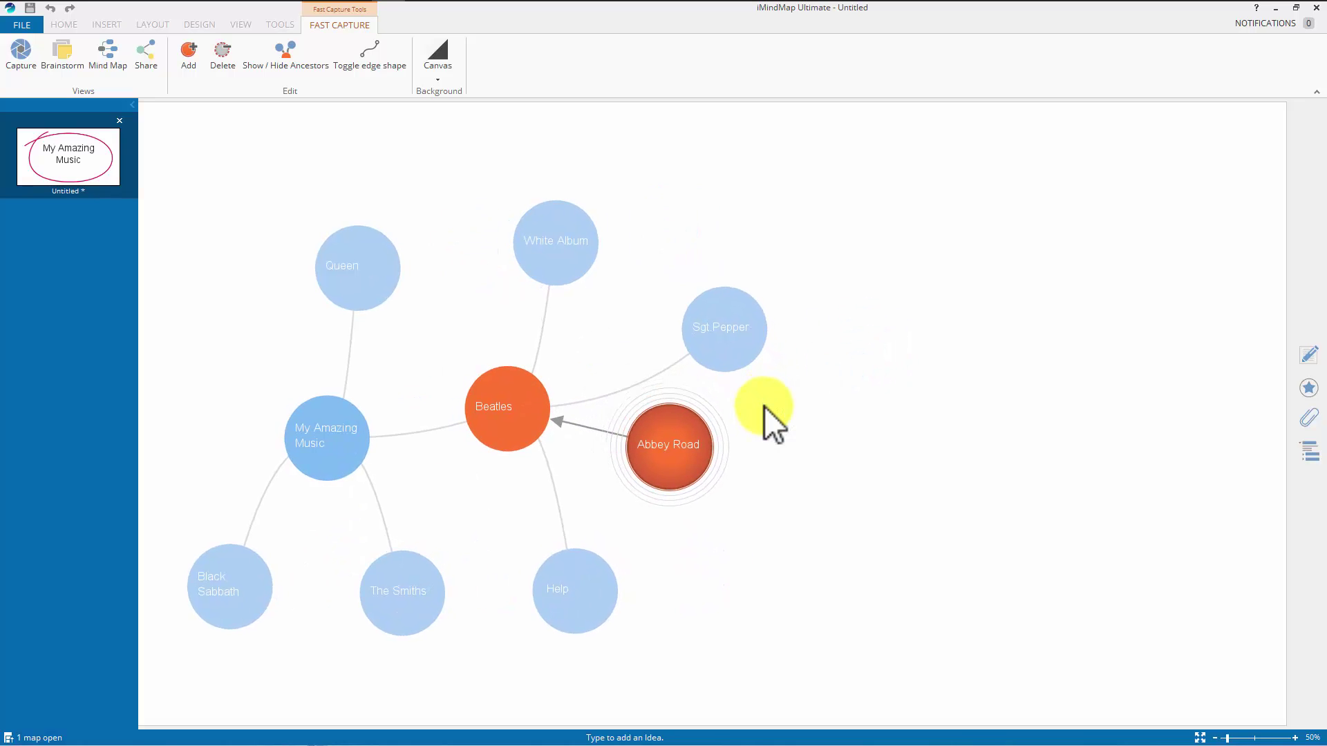
key("Escape")
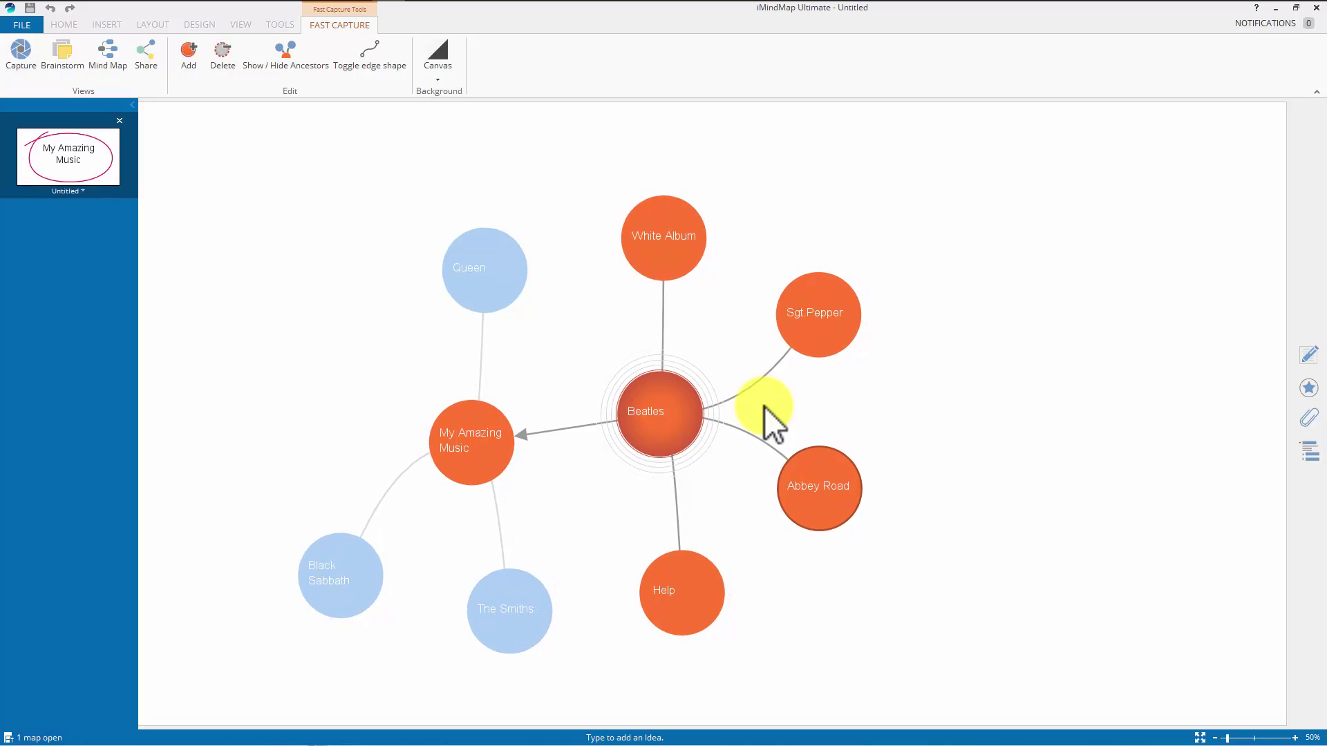
key("Escape")
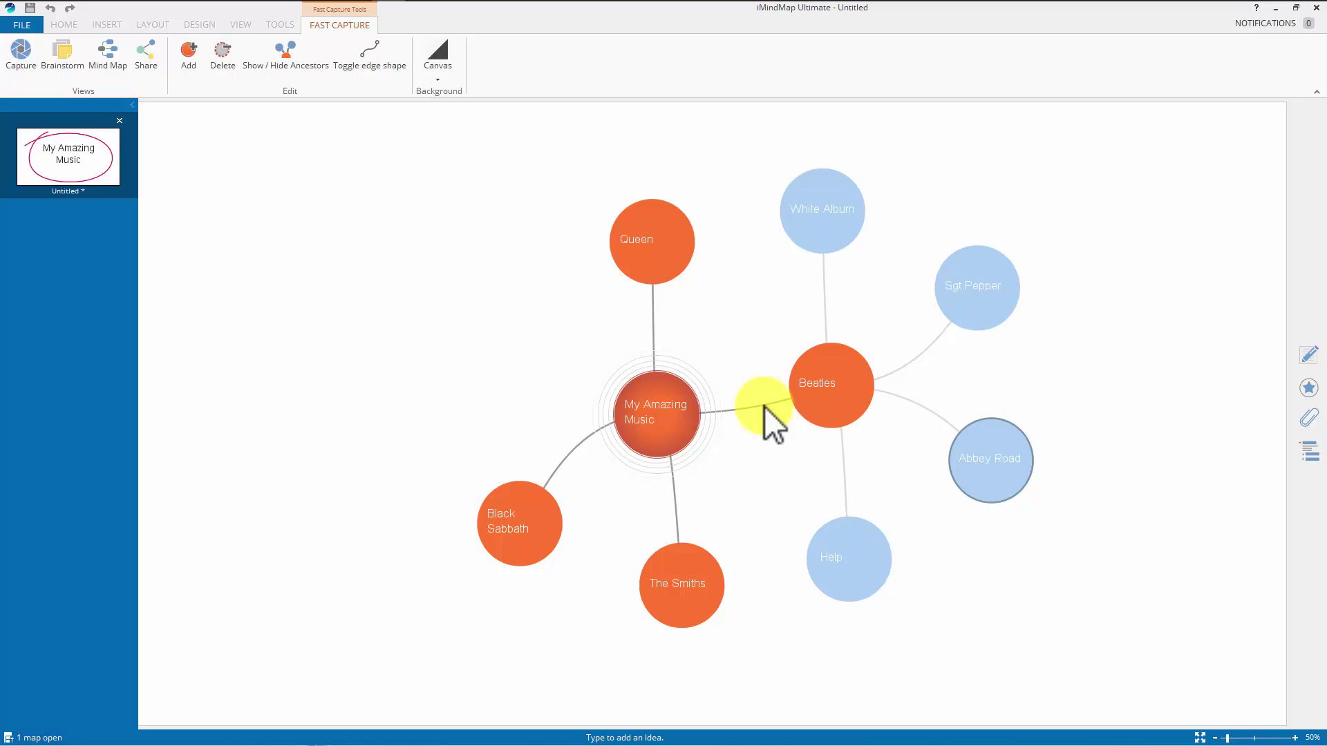
key("Right")
key("Escape")
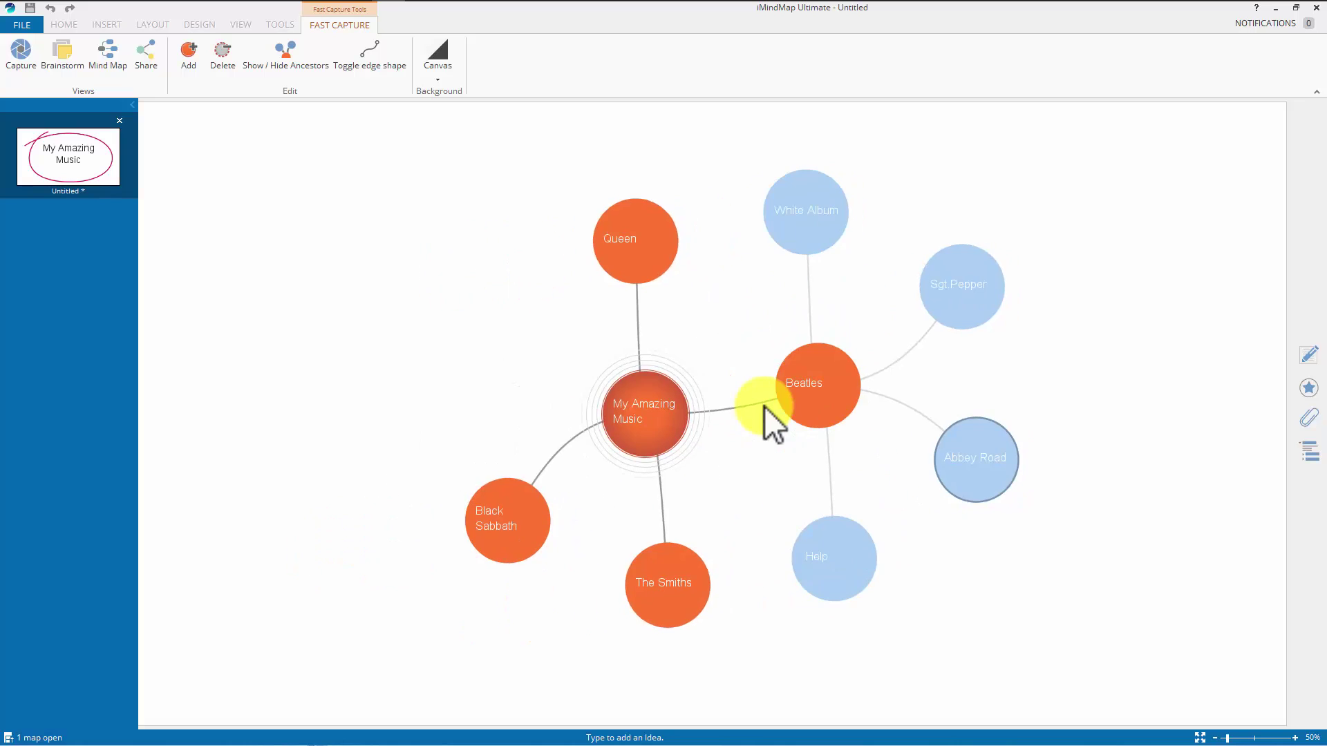
key("Left")
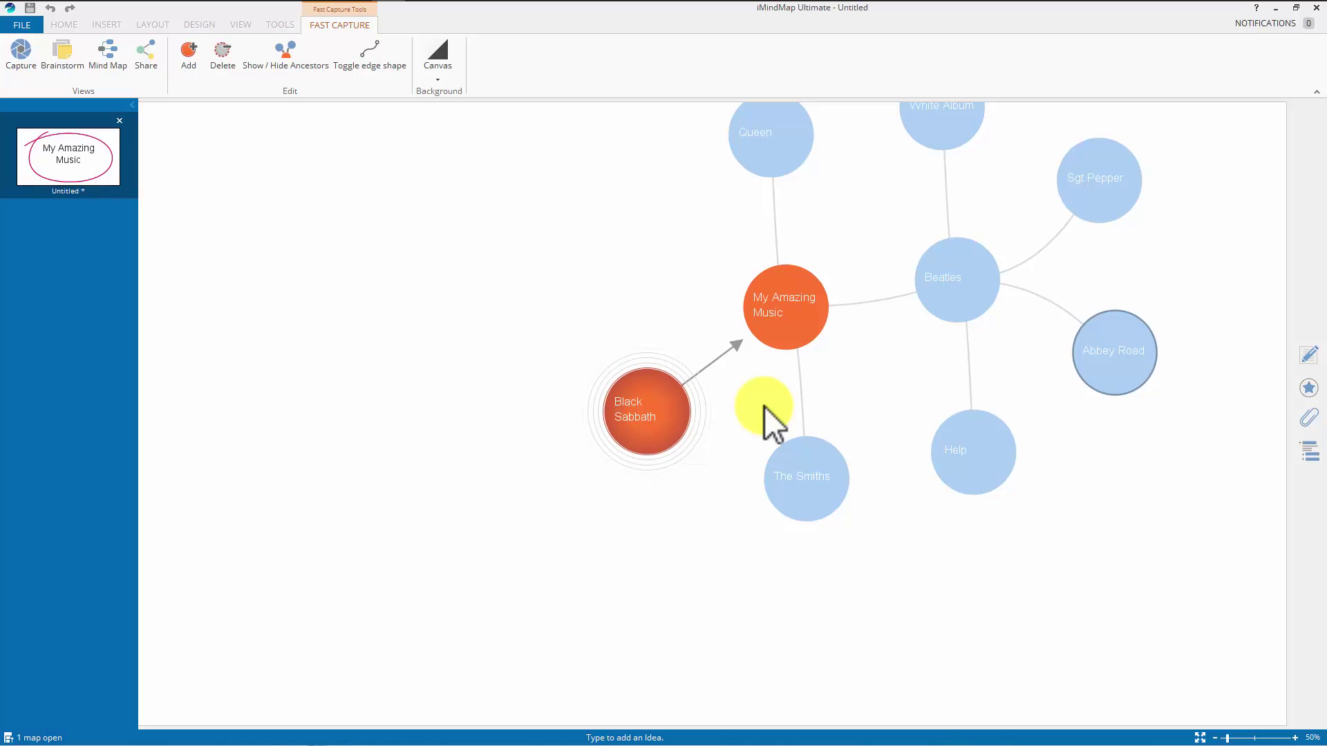
Enter the albums Heaven & Hell and Paranoid under Black Sabbath.
type("Hea")
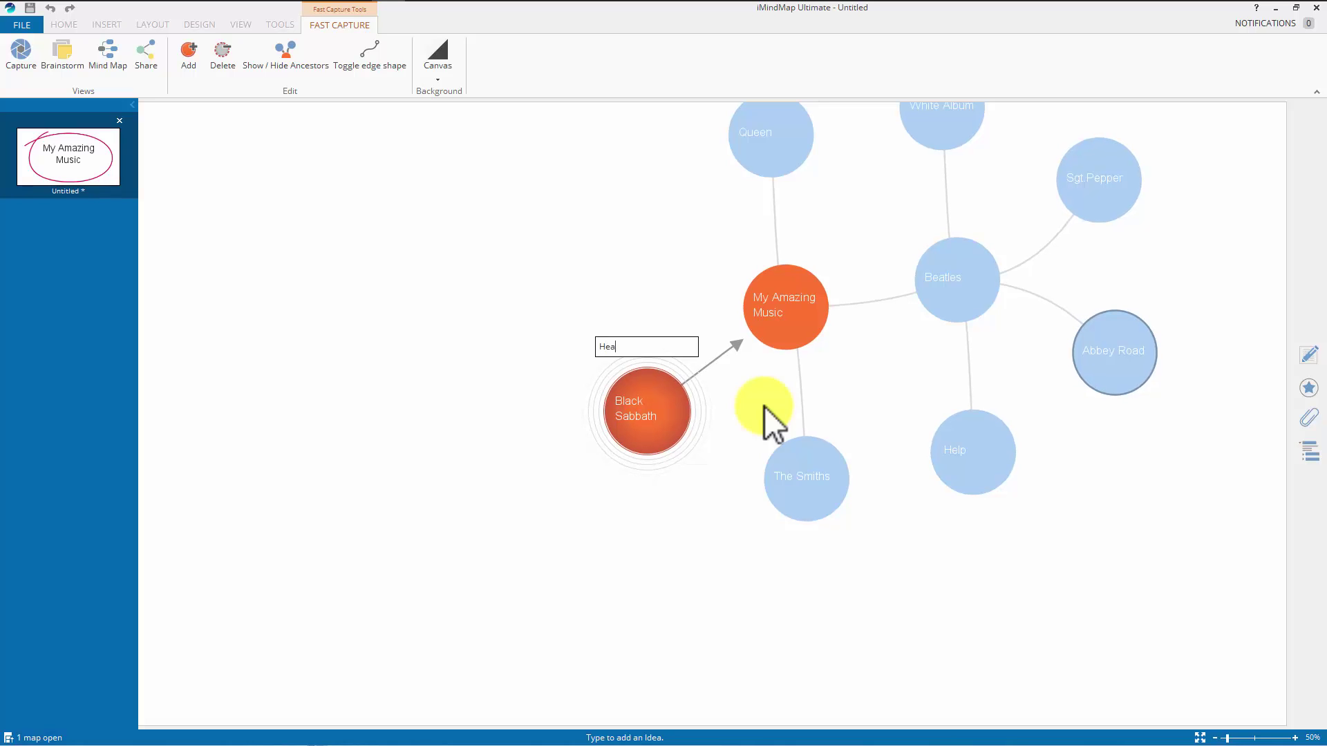
type("ven & Hell")
key("Return")
type("P")
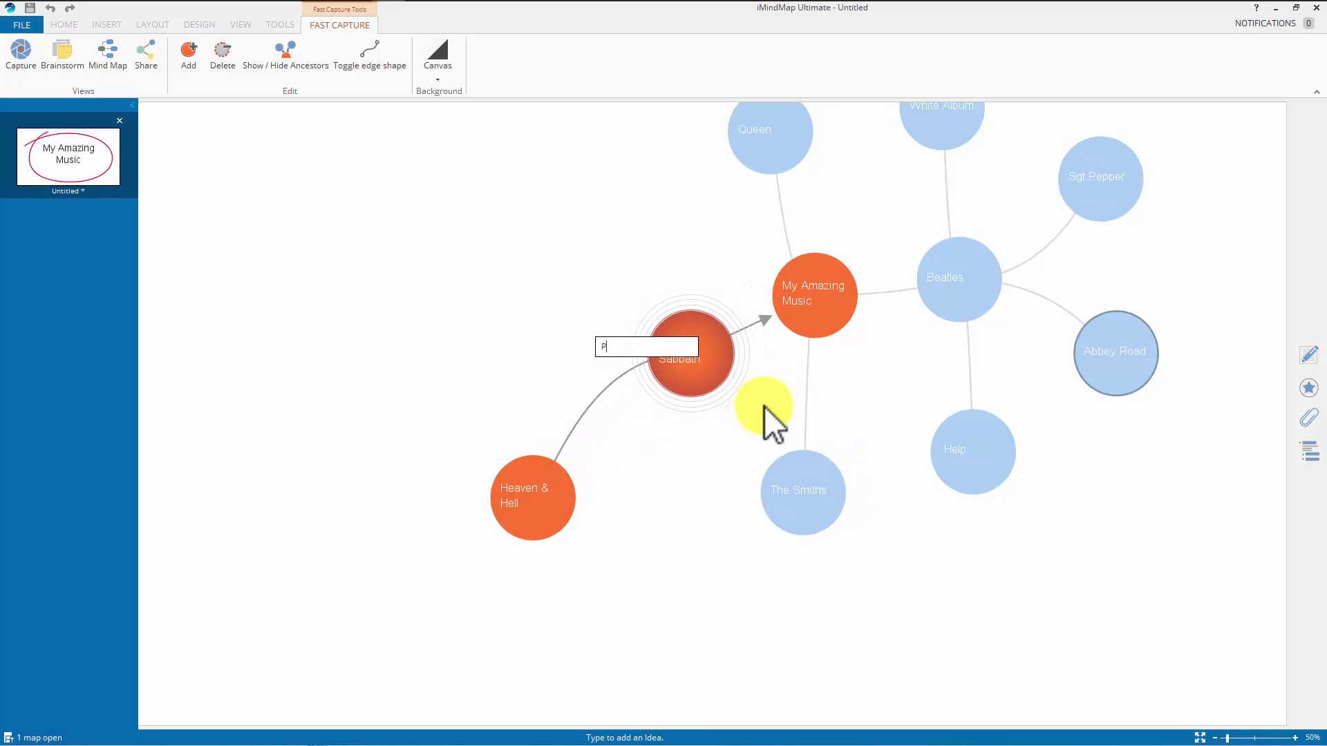
type("aranoid")
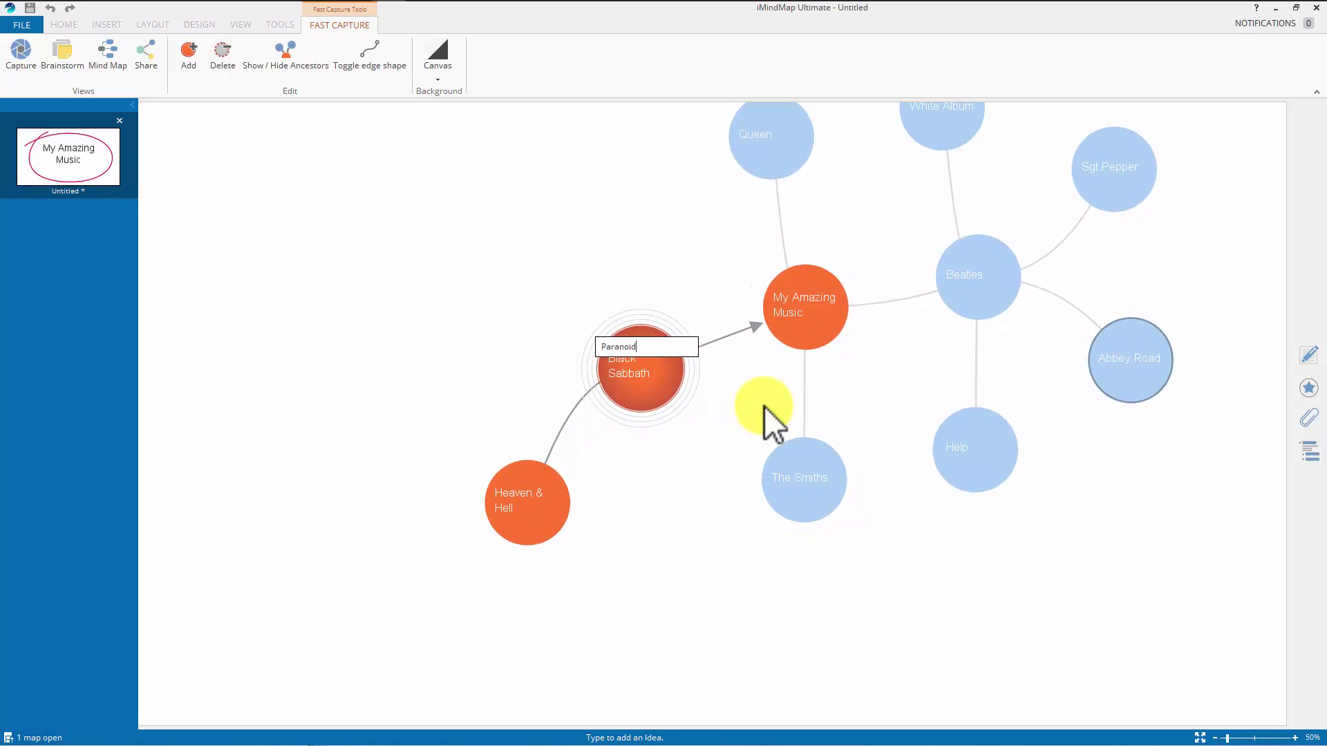
key("Return")
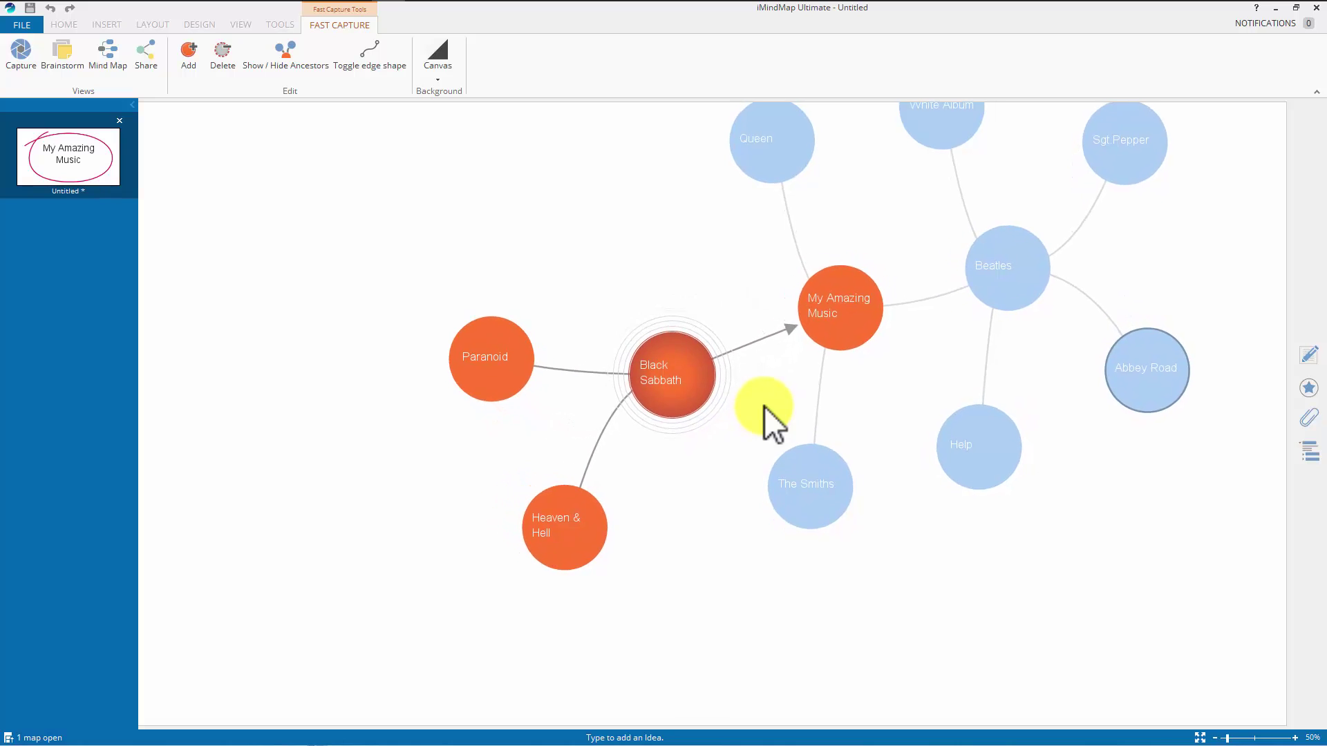
Under Queen, enter the albums Day at the Races, II and Jazz.
left_click(776, 148)
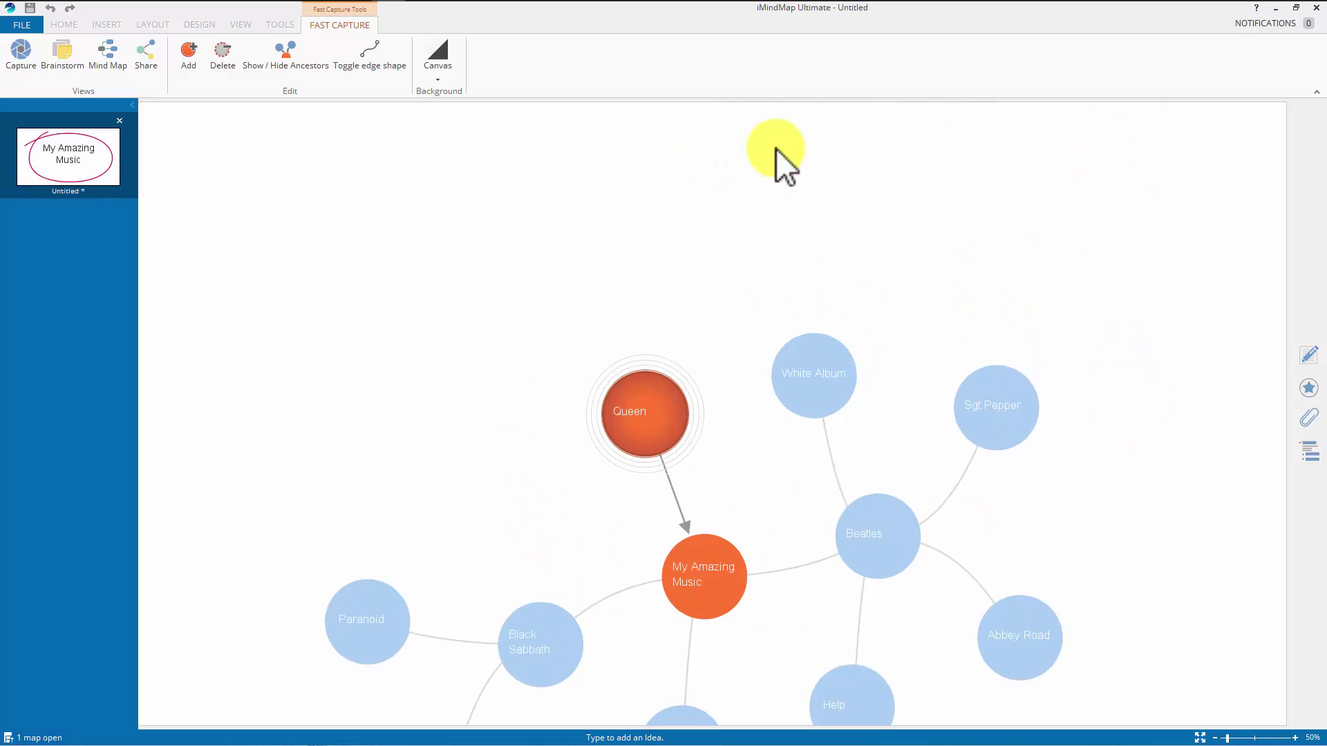
type("Day ")
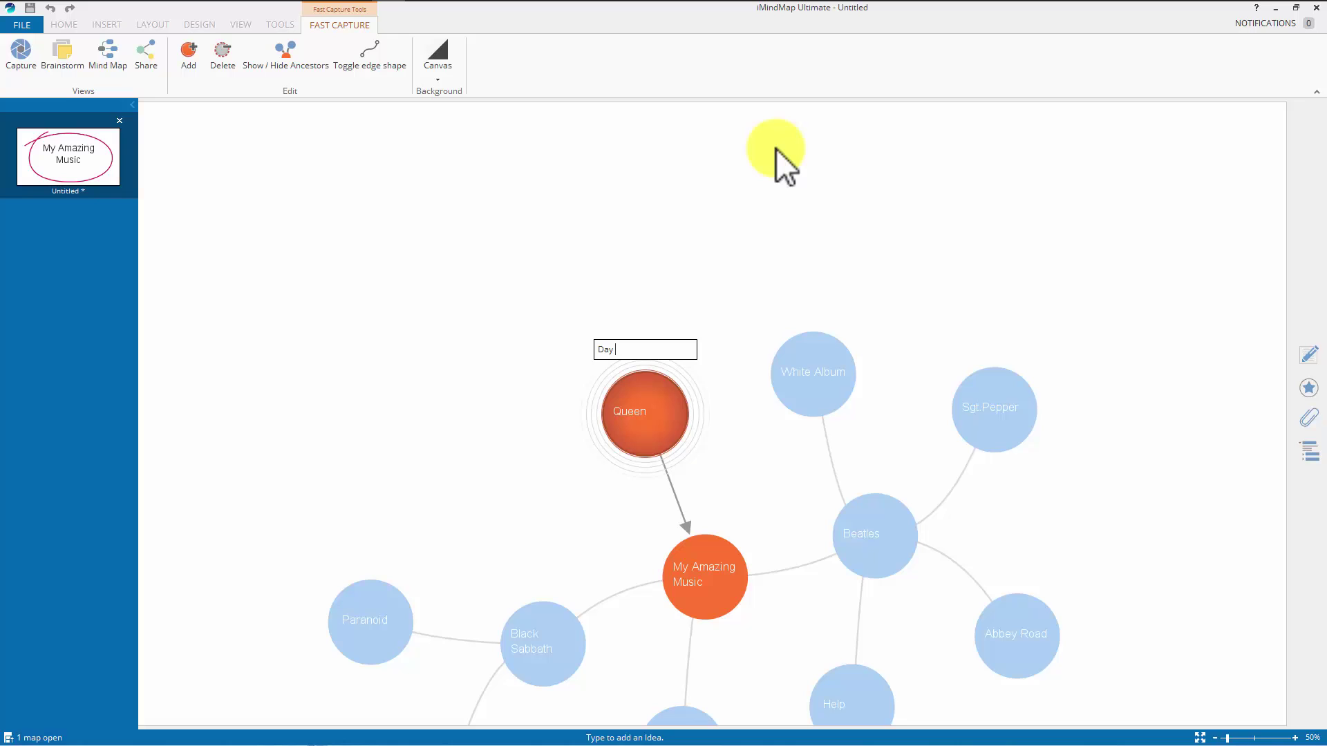
type("at the Races")
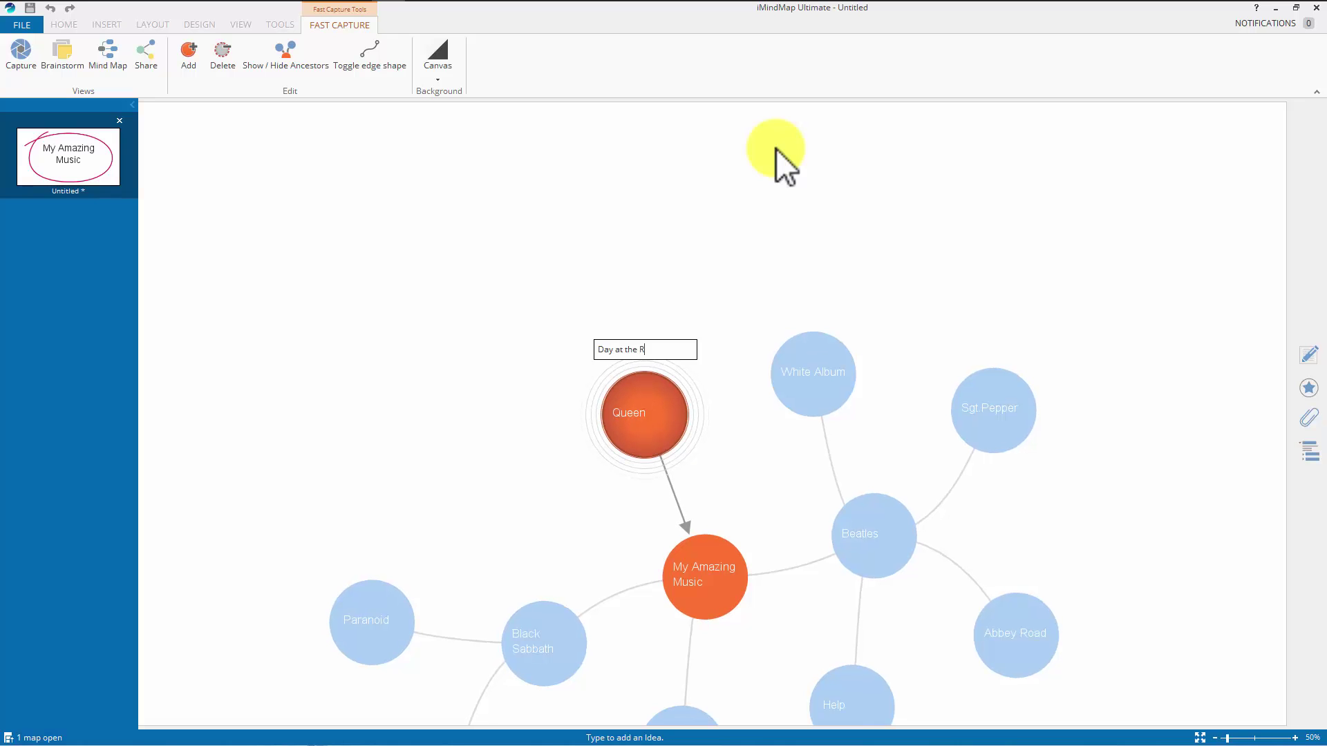
key("Return")
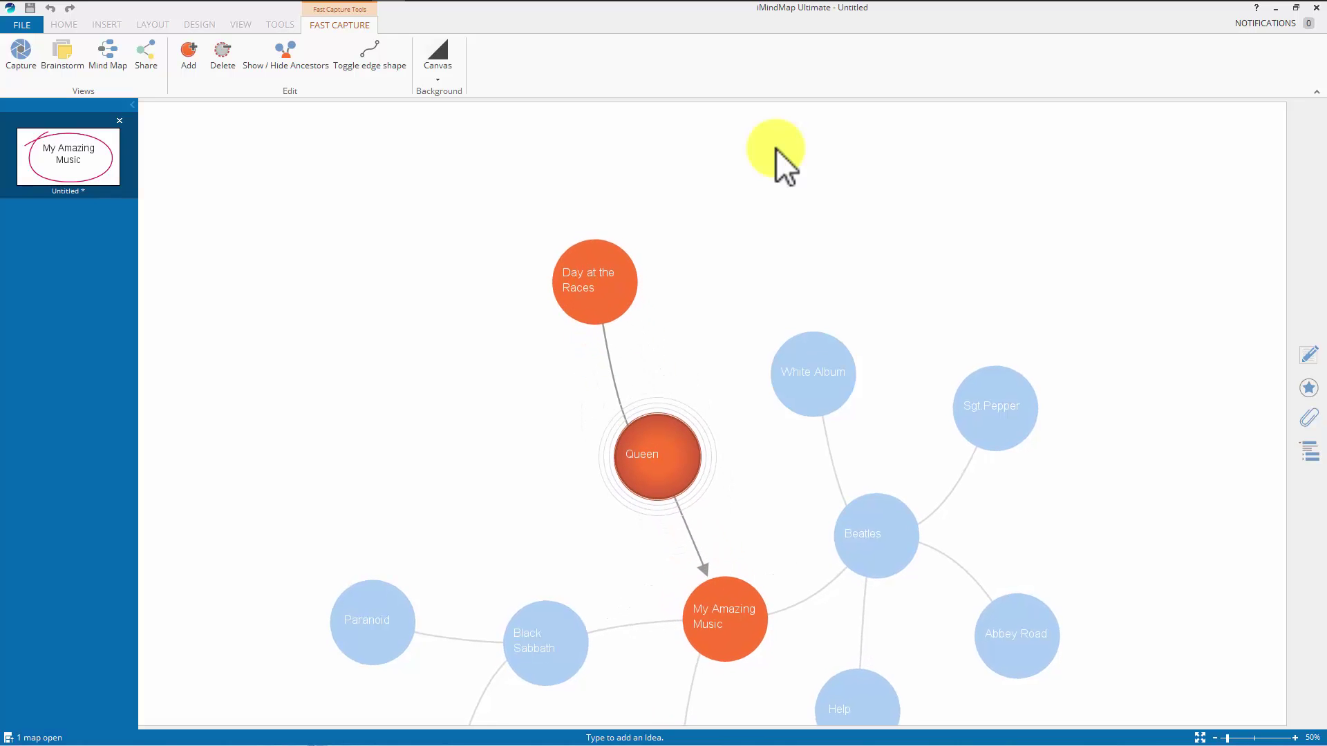
type("II")
key("Return")
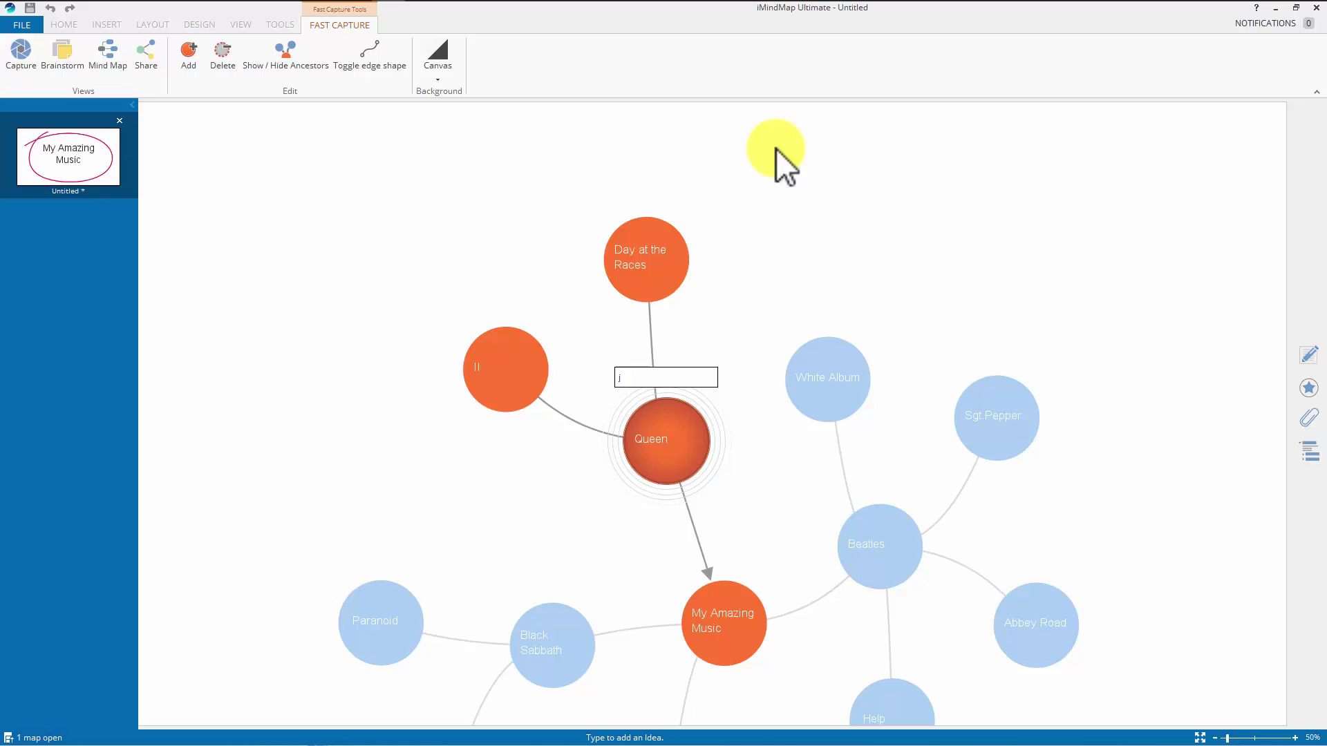
type("Jazz")
key("Return")
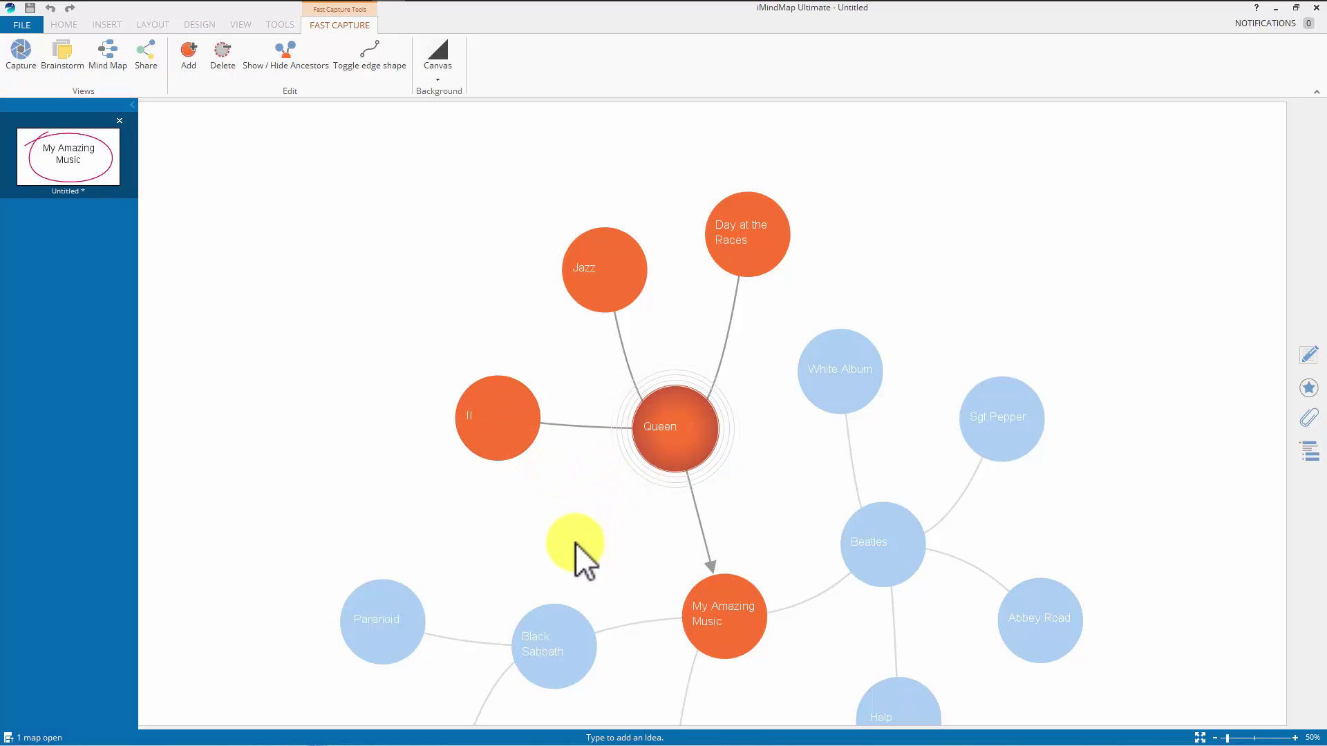
Focus Beatles, then step between My Amazing Music and Black Sabbath, ending on the centre.
left_click_drag(575, 542, 433, 484)
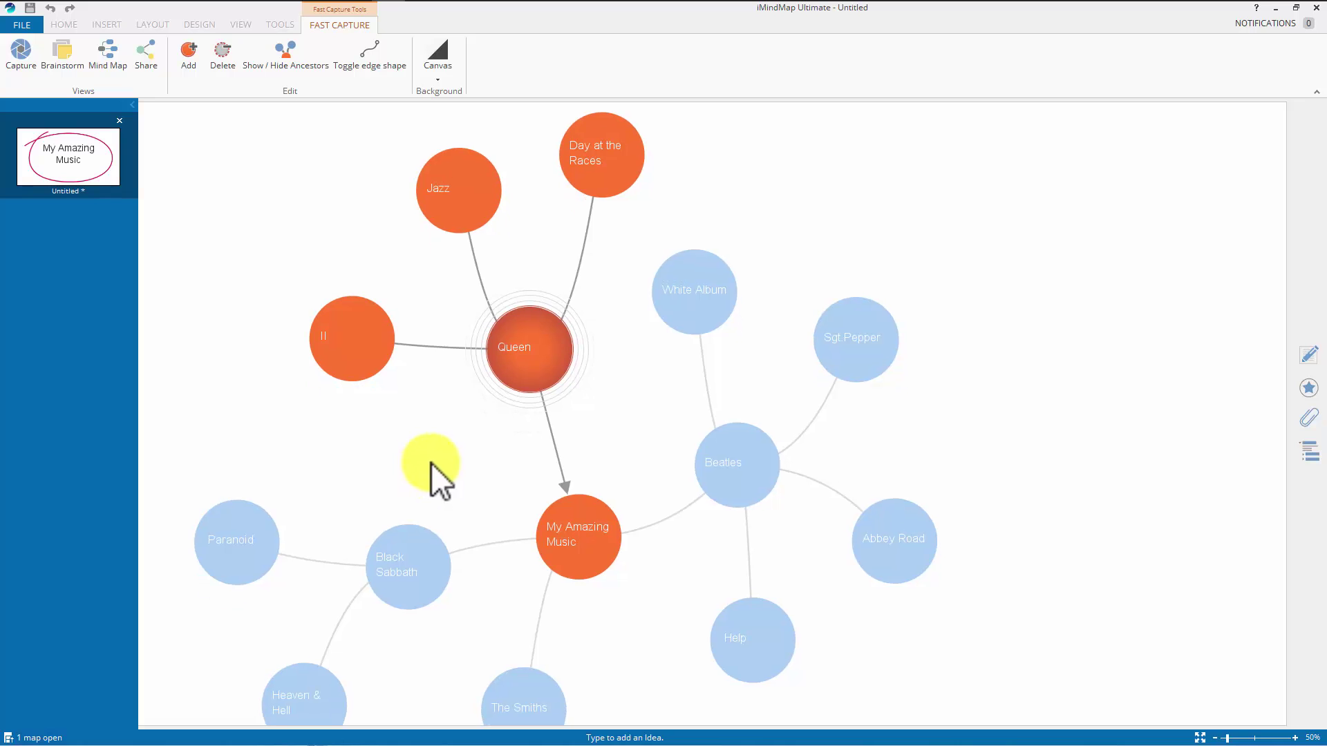
left_click(716, 477)
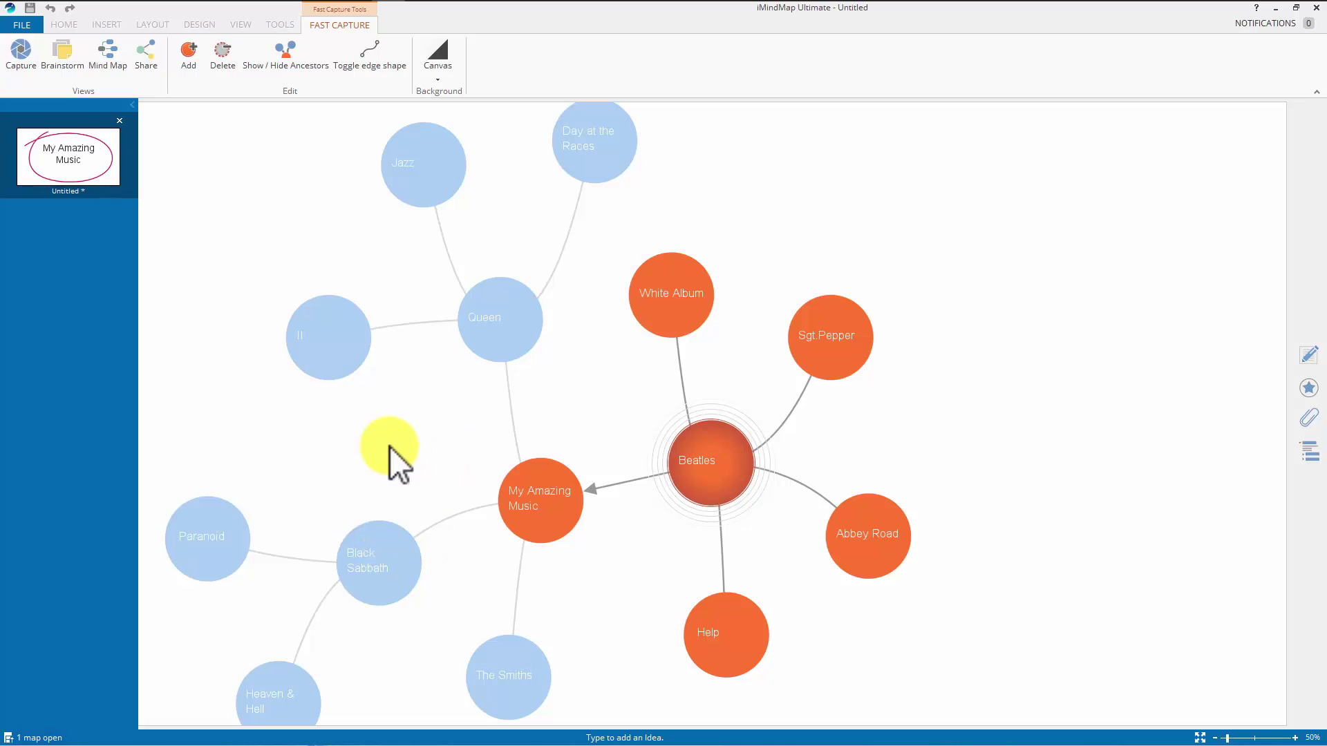
key("Left")
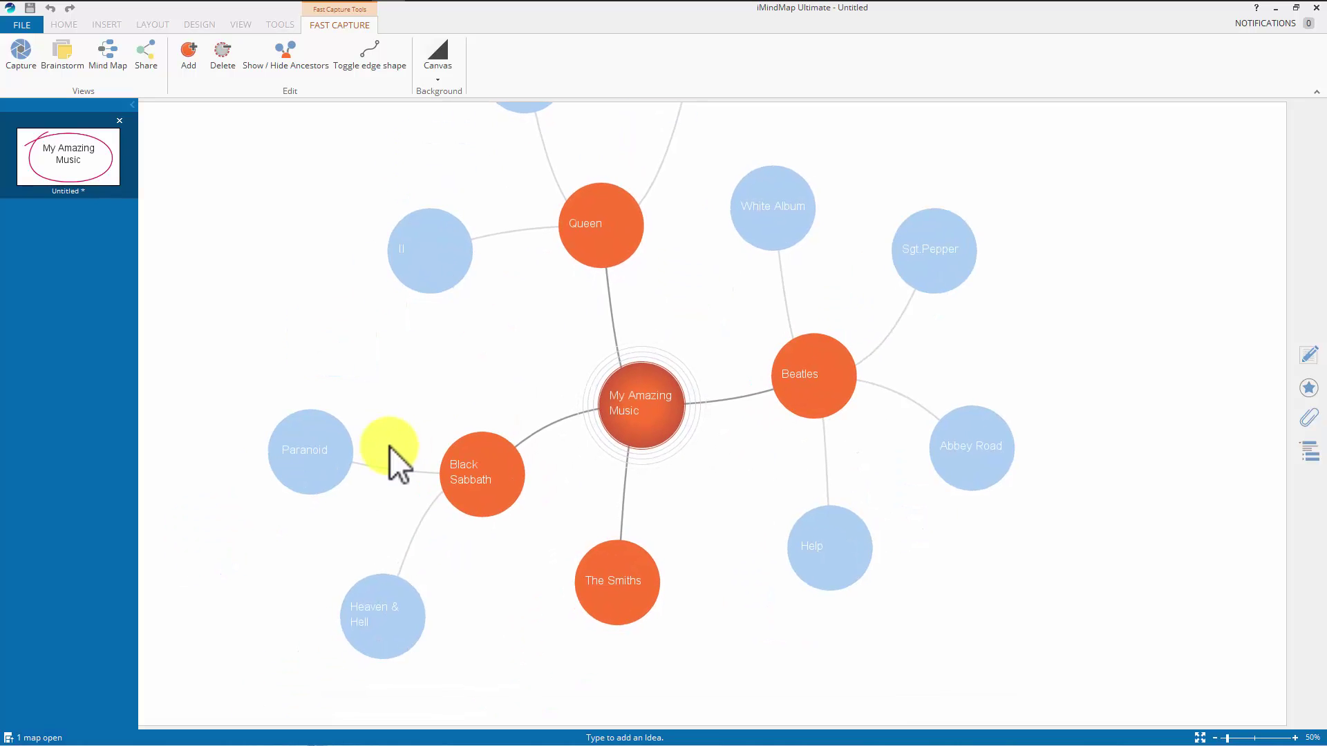
key("Left")
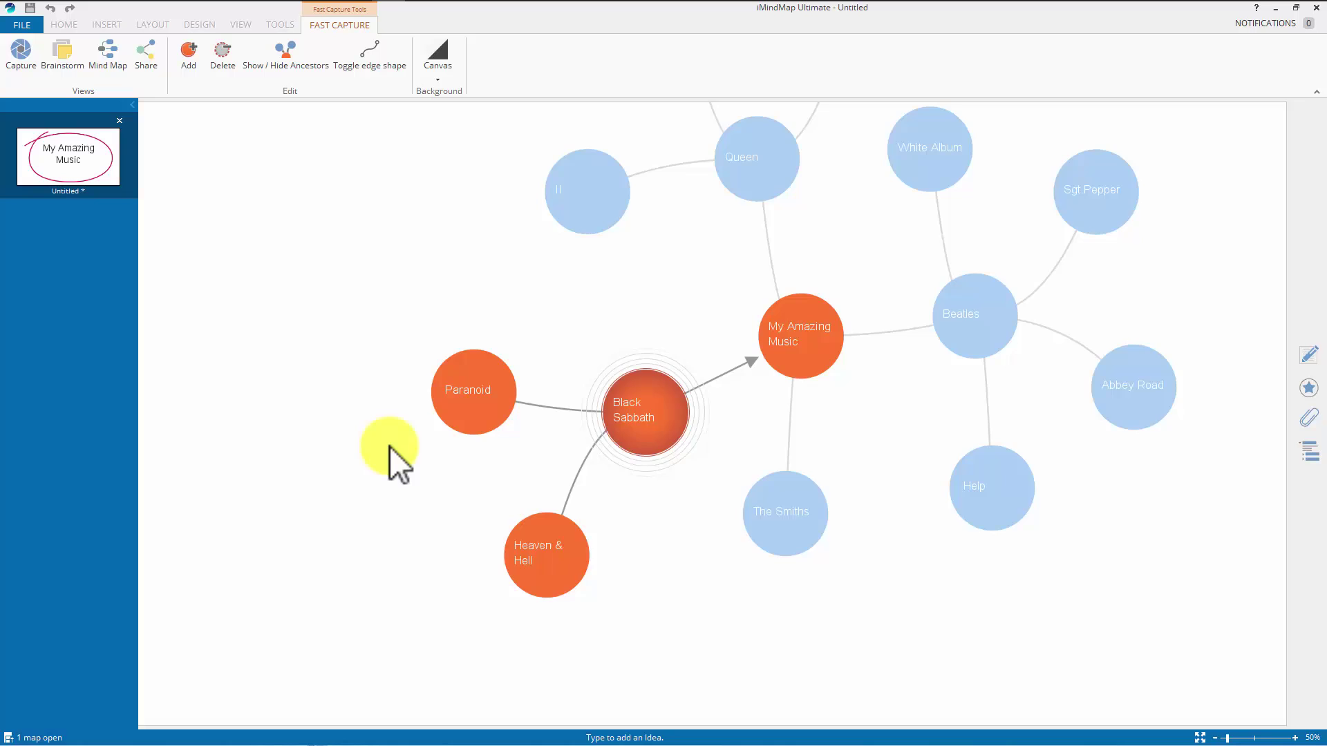
key("Right")
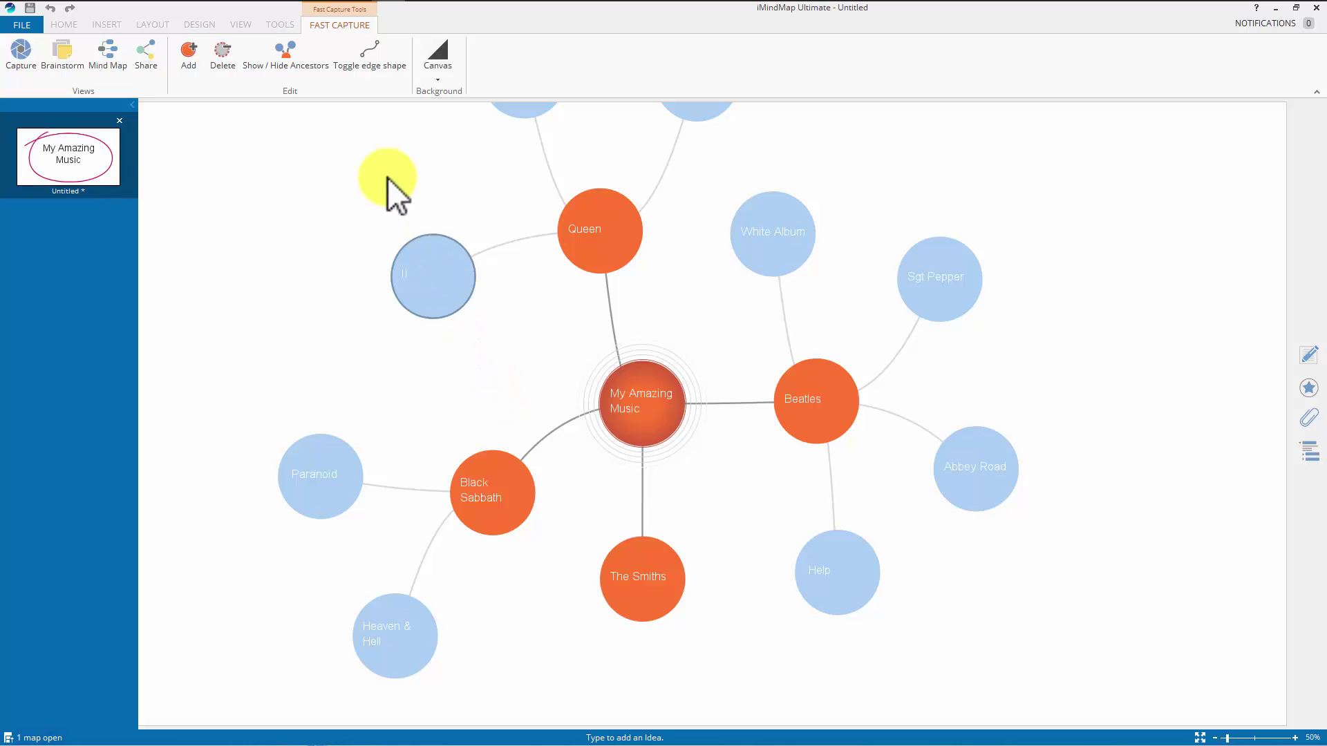
With Show / Hide Ancestors on, focus Beatles, My Amazing Music, then Black Sabbath.
left_click(299, 62)
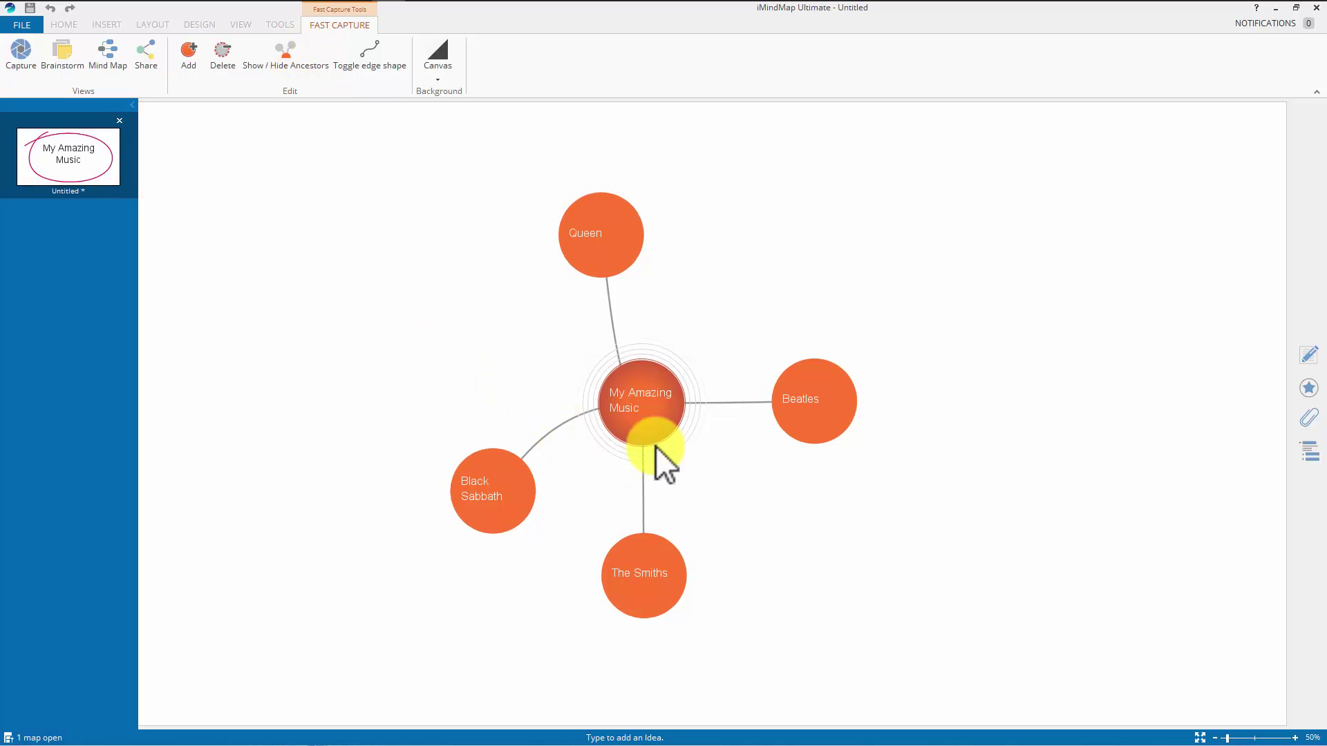
left_click(814, 407)
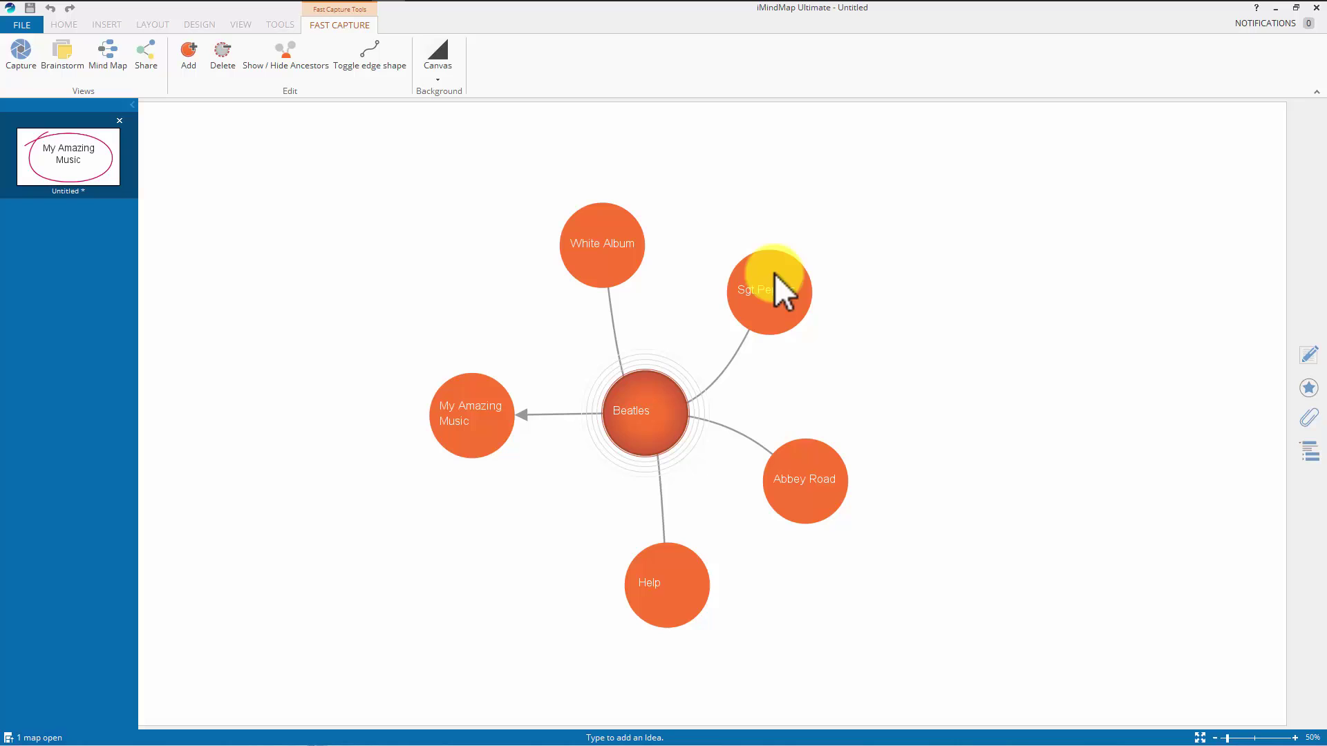
left_click(471, 419)
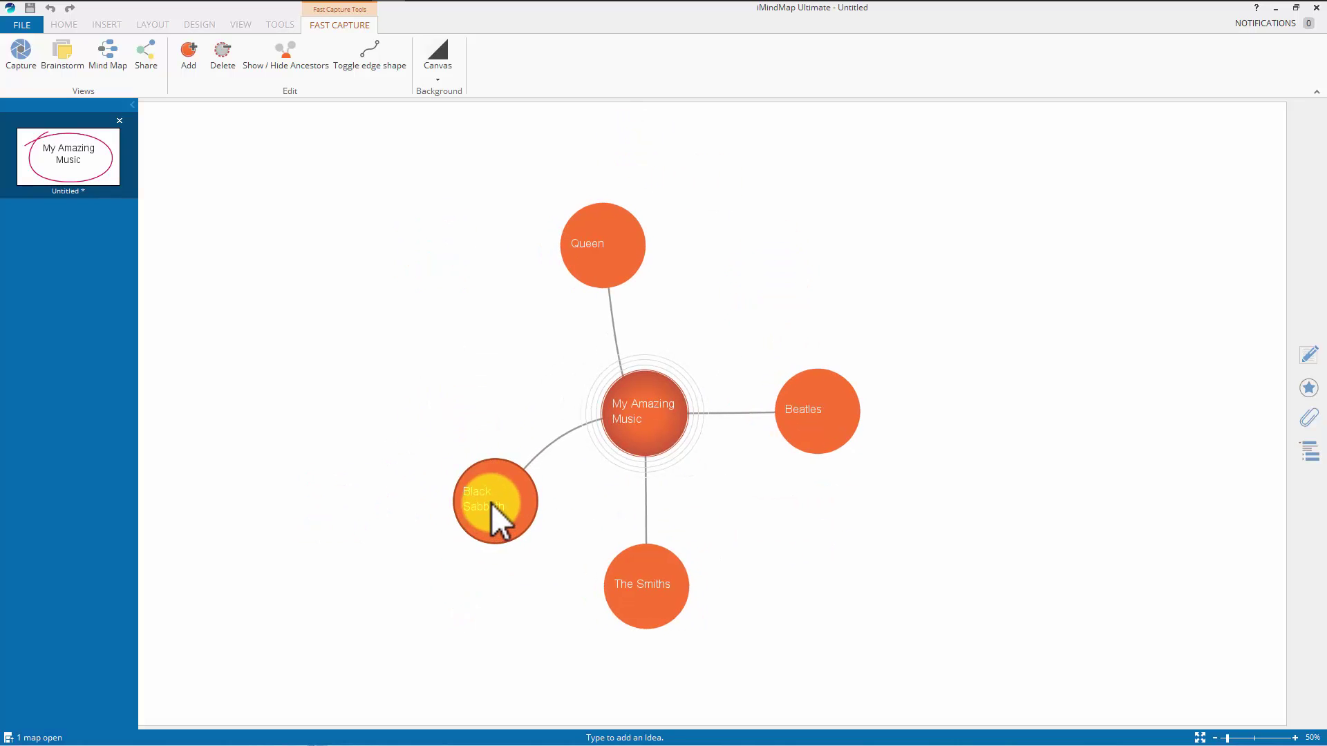
left_click(491, 503)
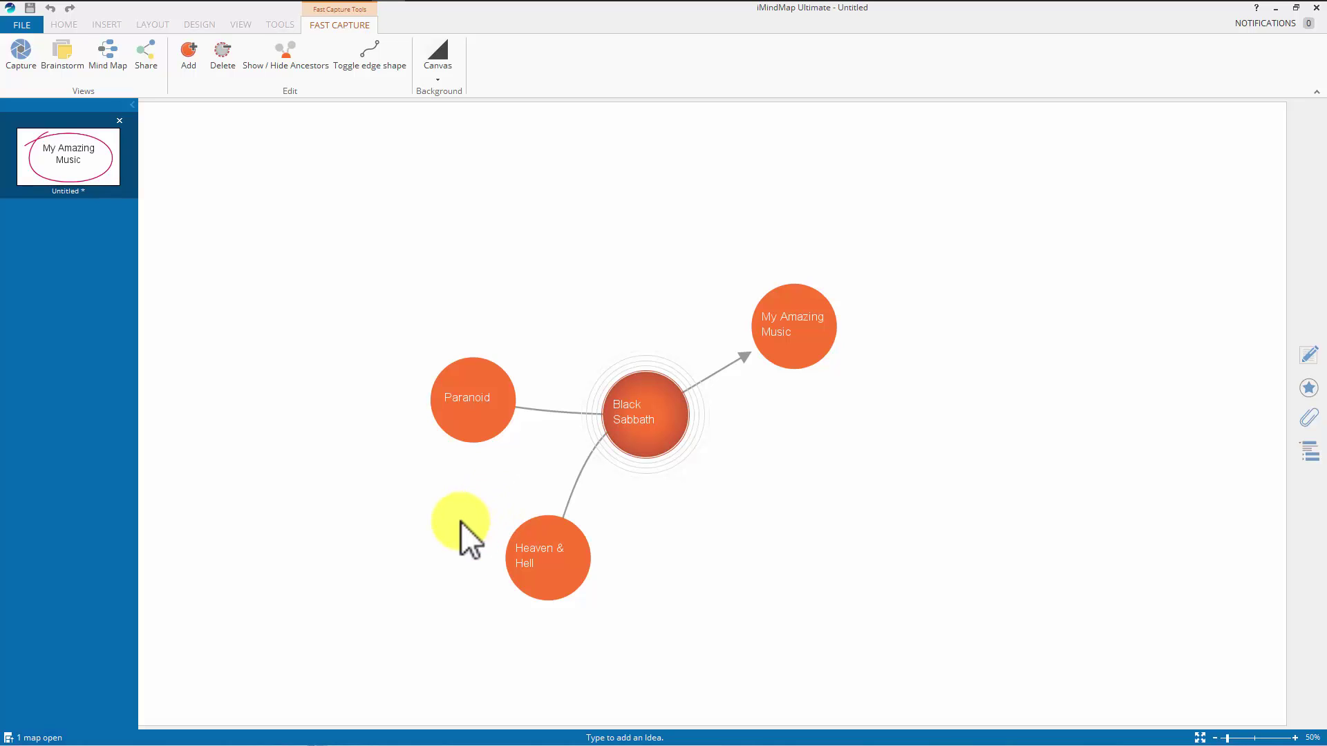
left_click(282, 64)
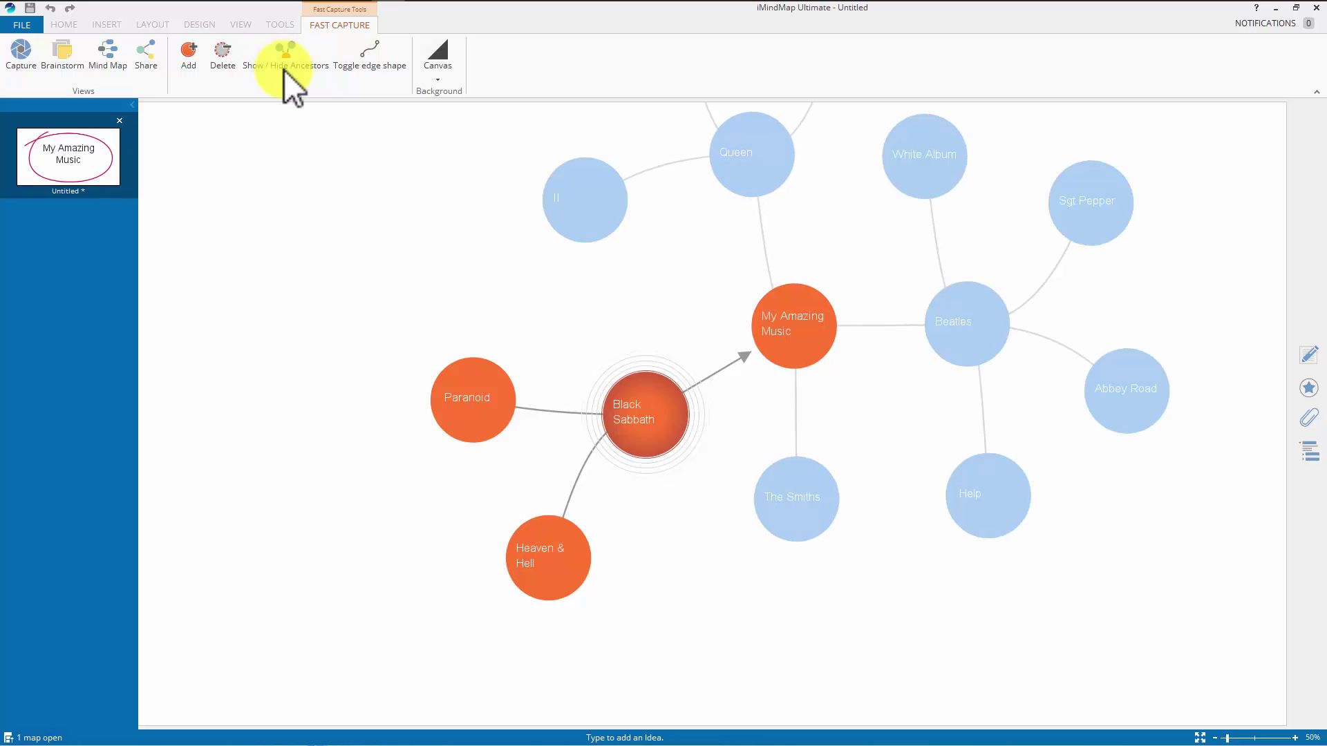
left_click_drag(628, 304, 413, 374)
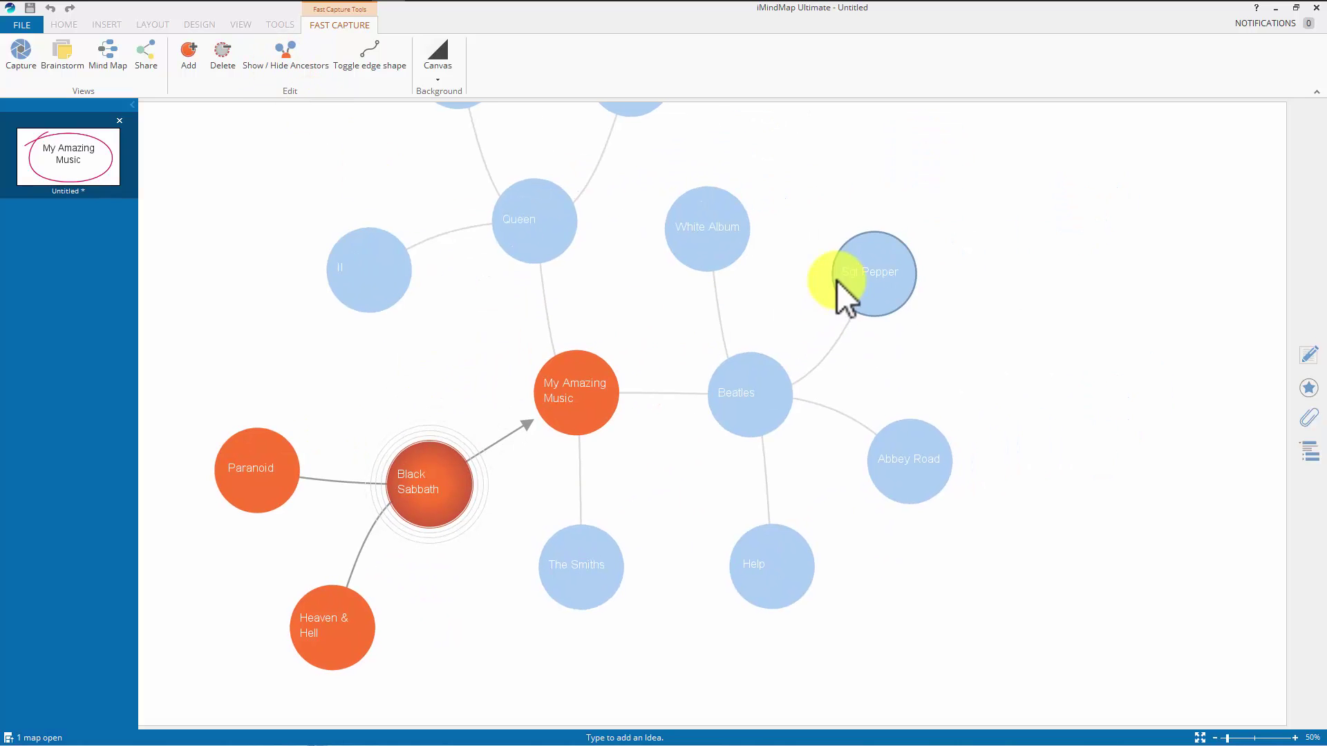
left_click(366, 62)
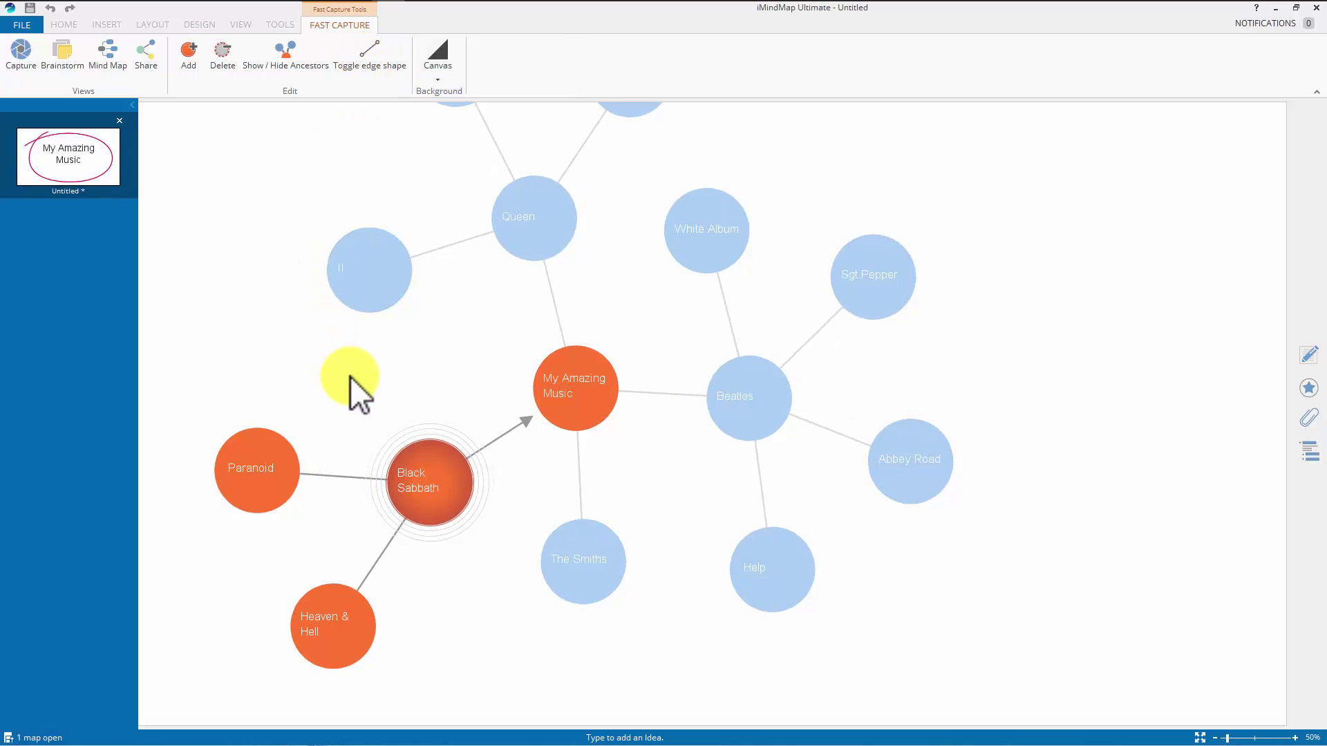
left_click(370, 60)
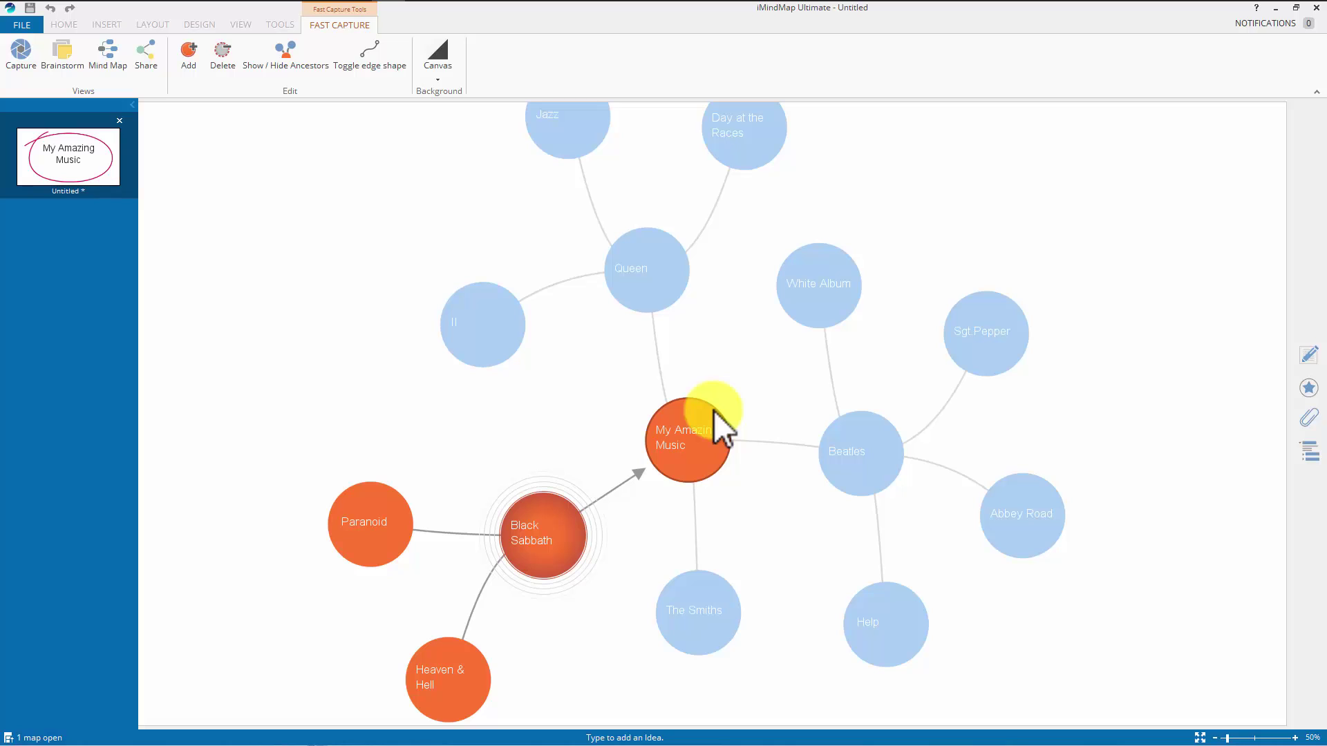
Try dark grey and black canvas backgrounds, settling on dark grey.
left_click(438, 65)
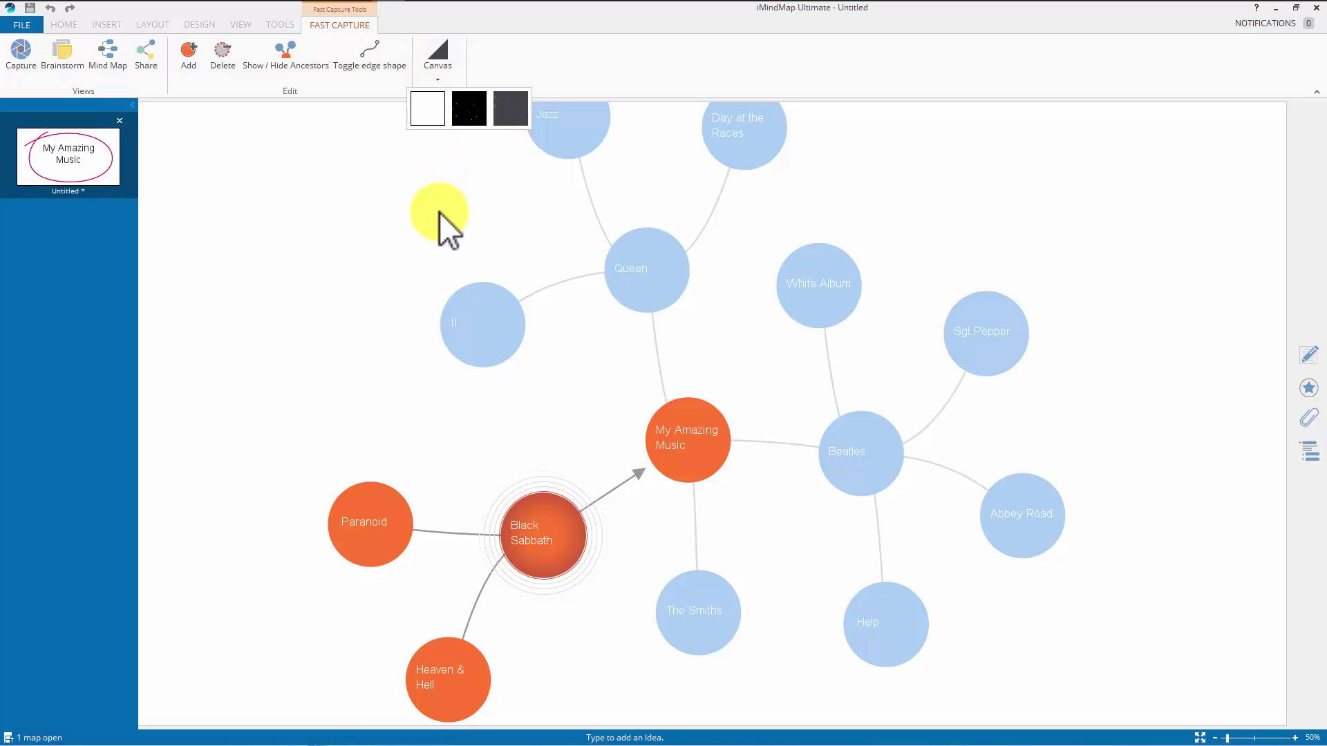
left_click(512, 109)
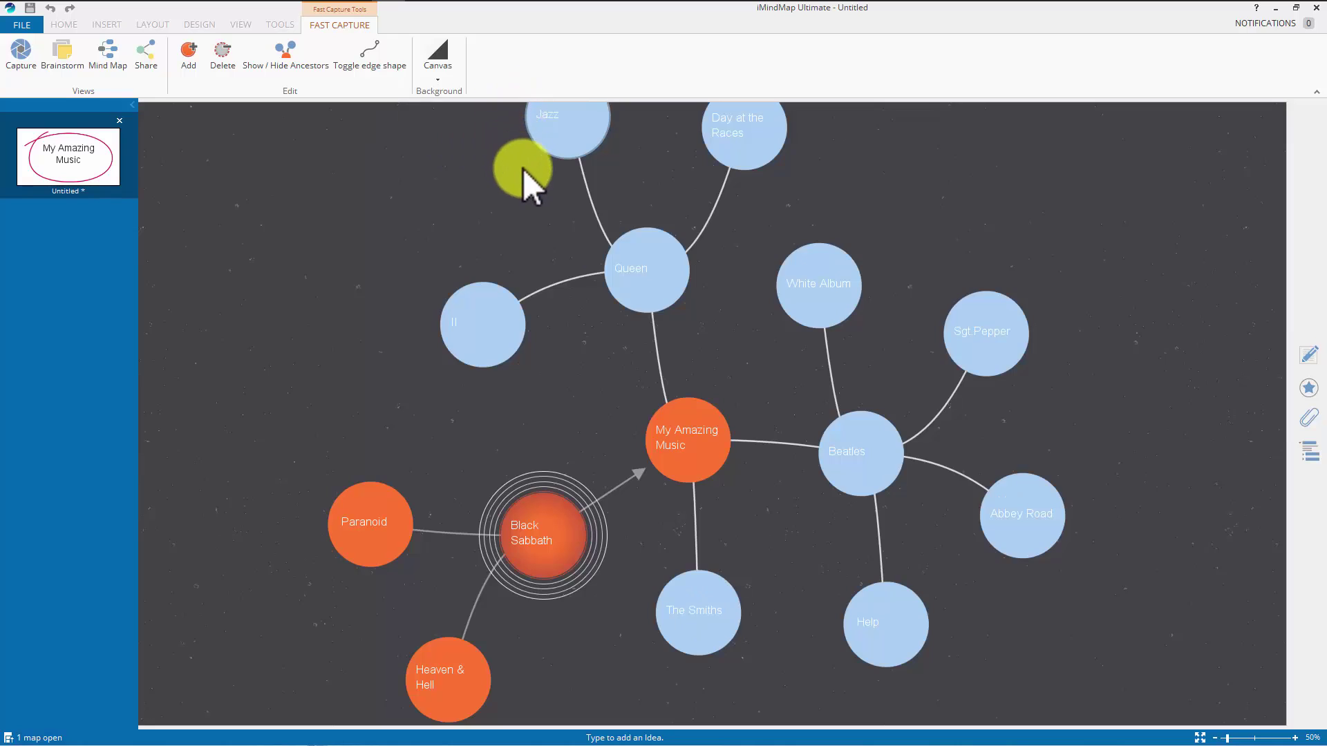
left_click(439, 59)
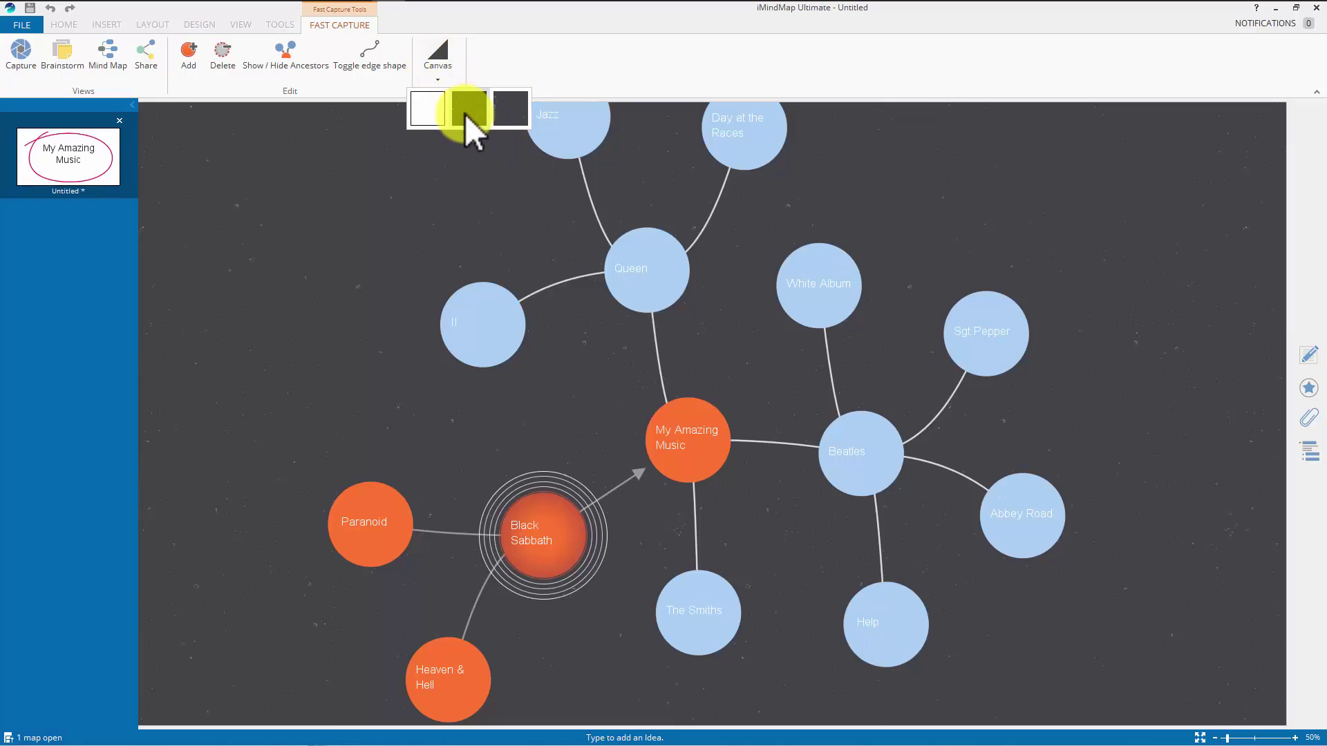
left_click(466, 114)
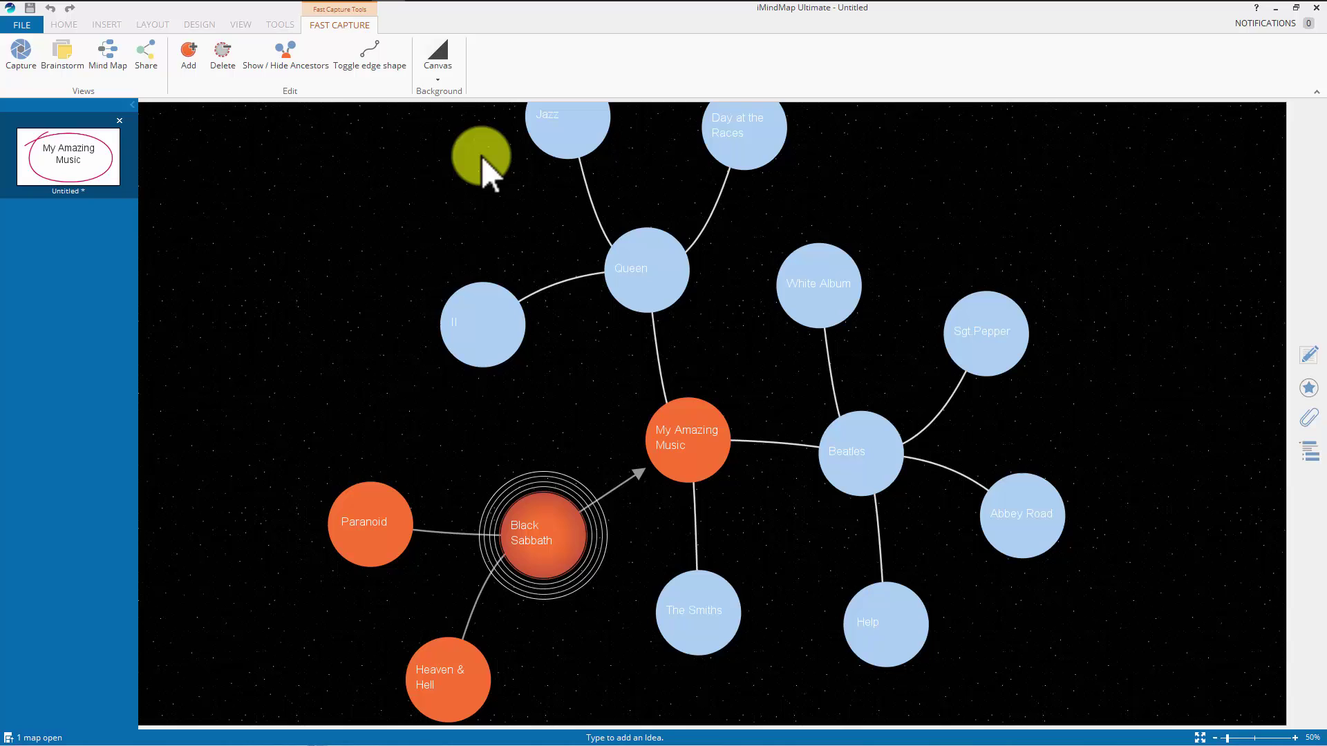
left_click(445, 51)
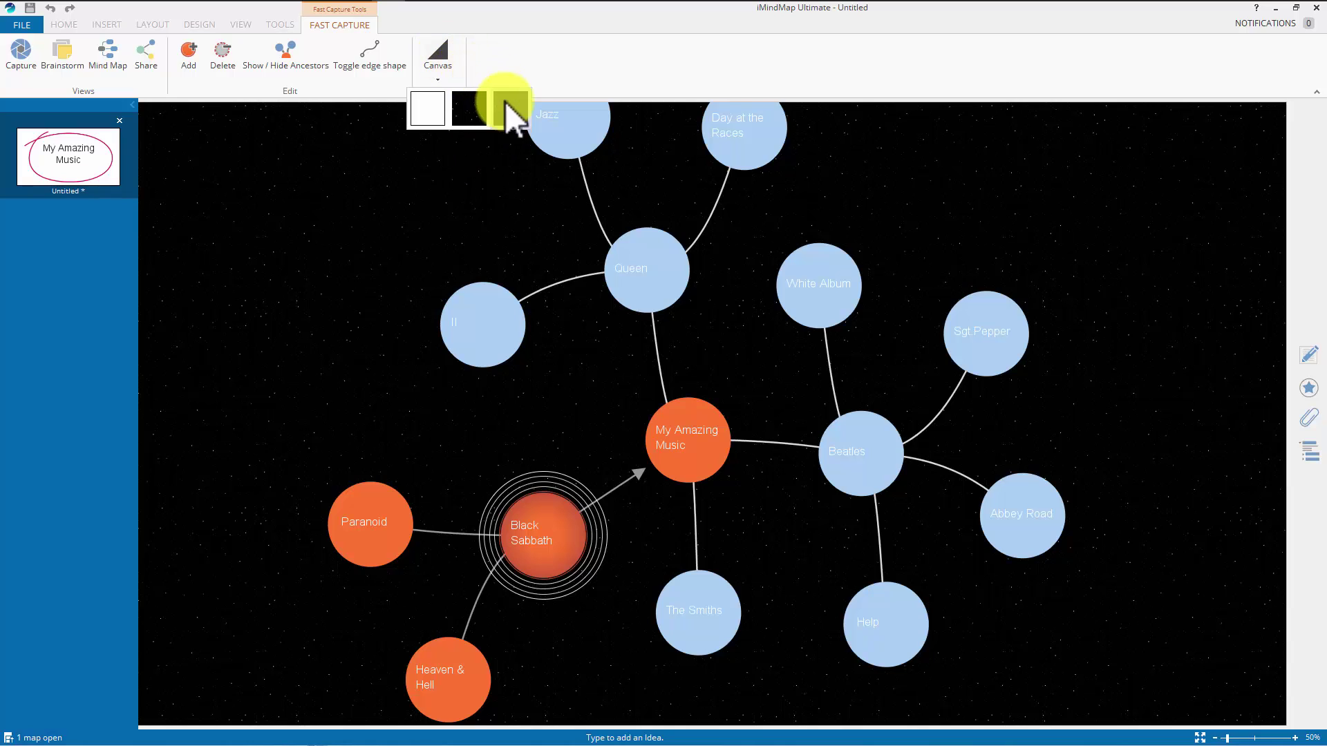
left_click(508, 109)
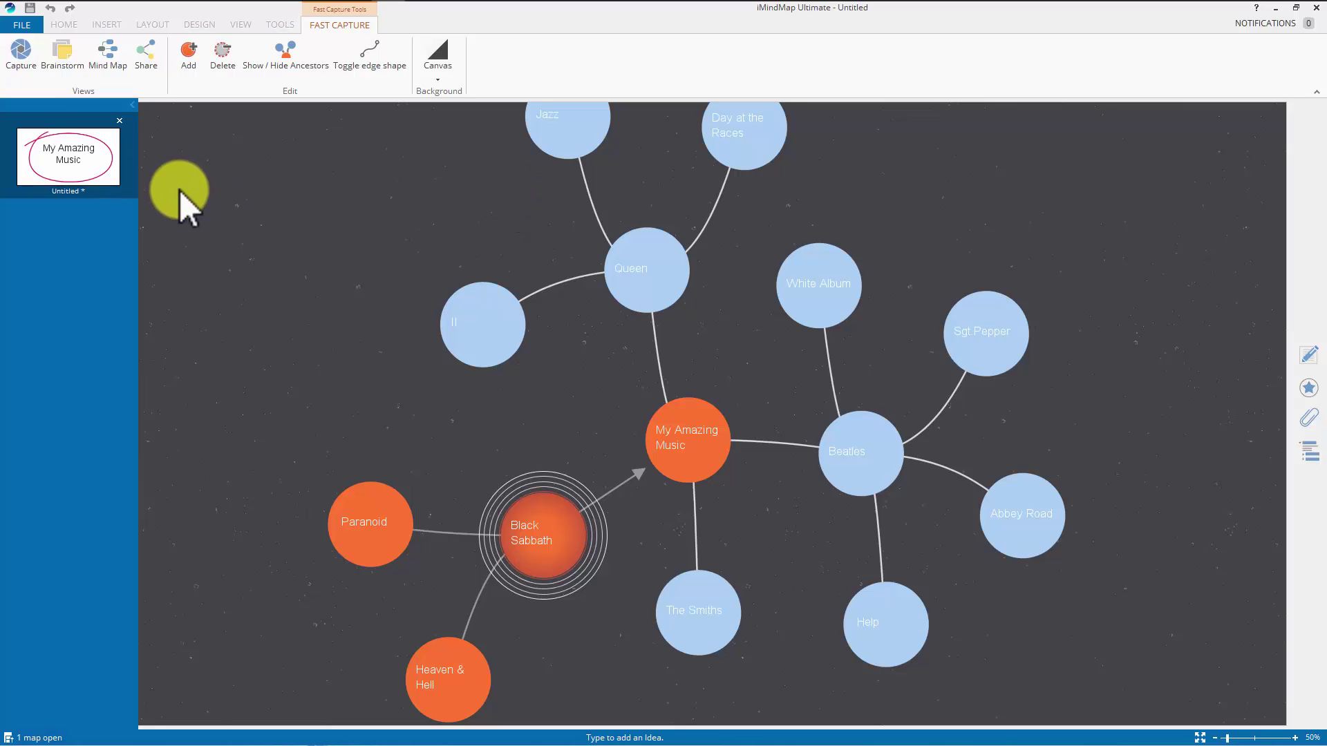
Delete the Sgt Pepper bubble, then undo to restore it.
left_click_drag(517, 400, 319, 424)
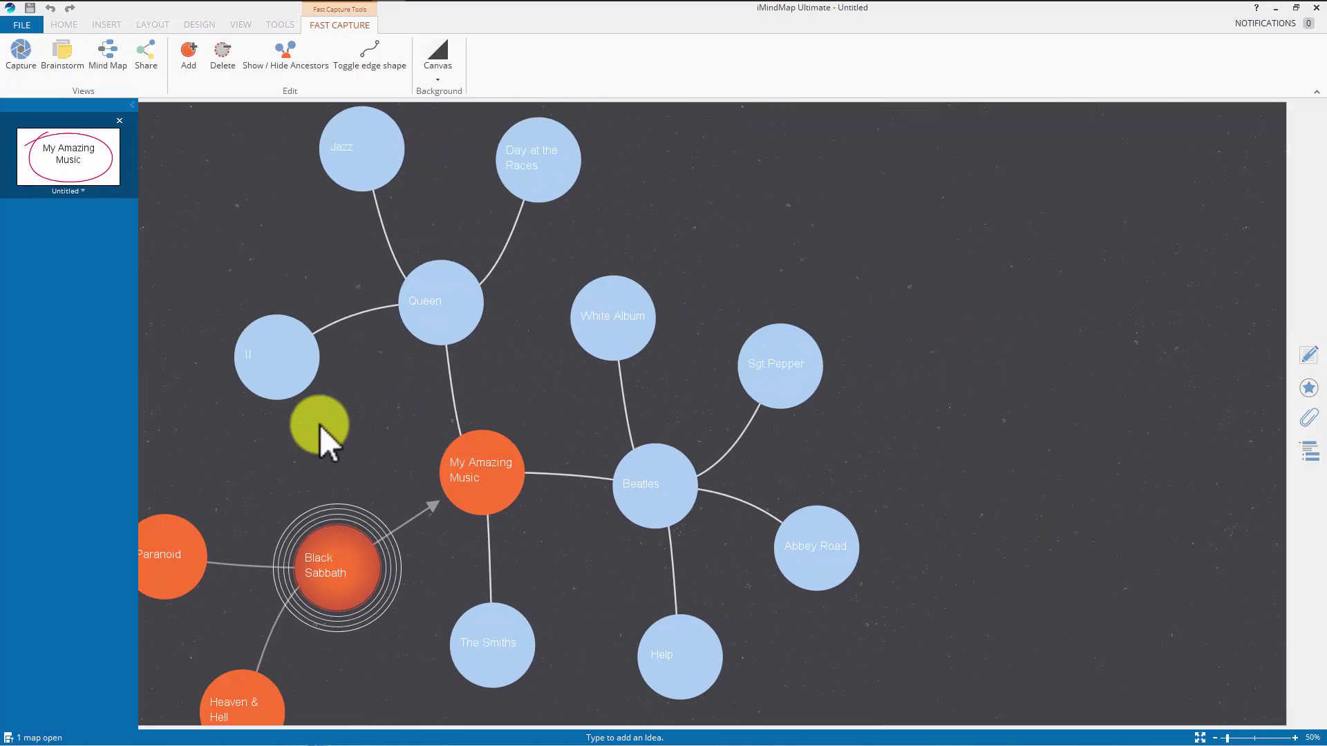
left_click(787, 368)
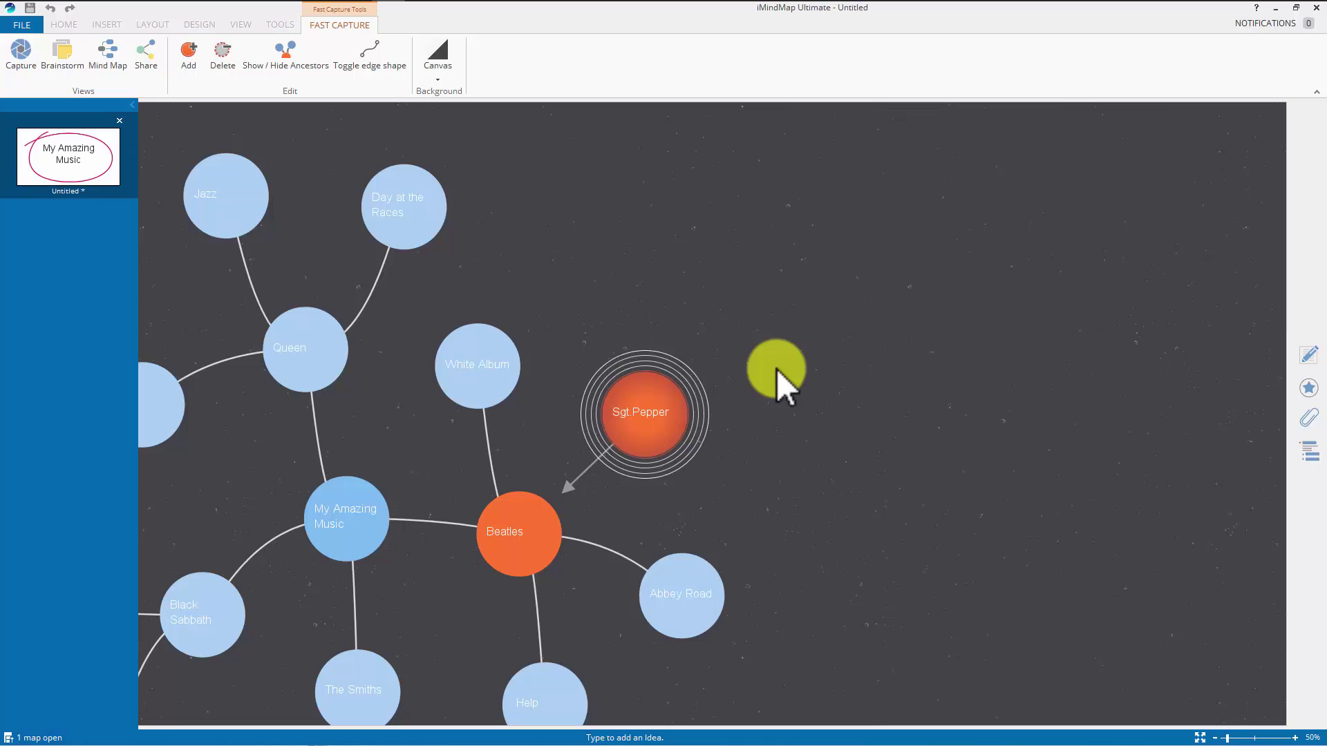
left_click(775, 368)
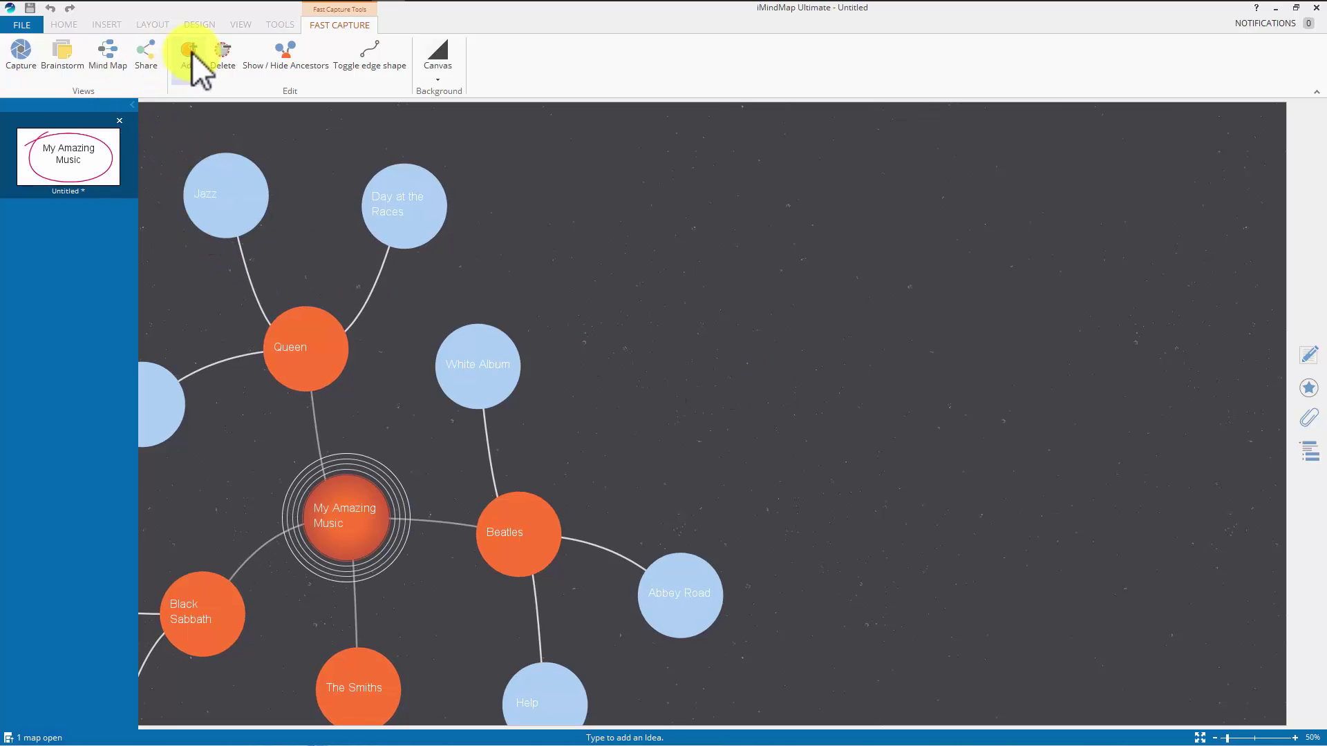
left_click(51, 8)
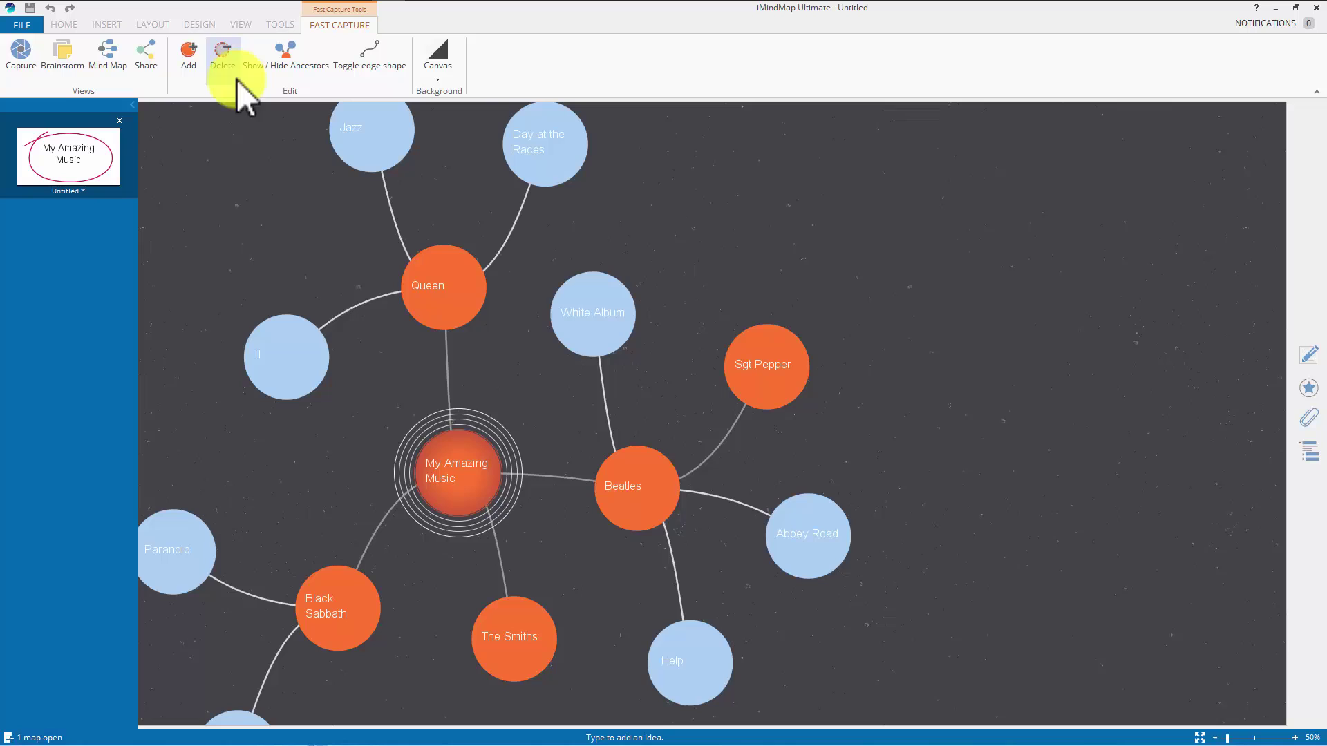
Add a new blank child bubble to Queen.
left_click(477, 278)
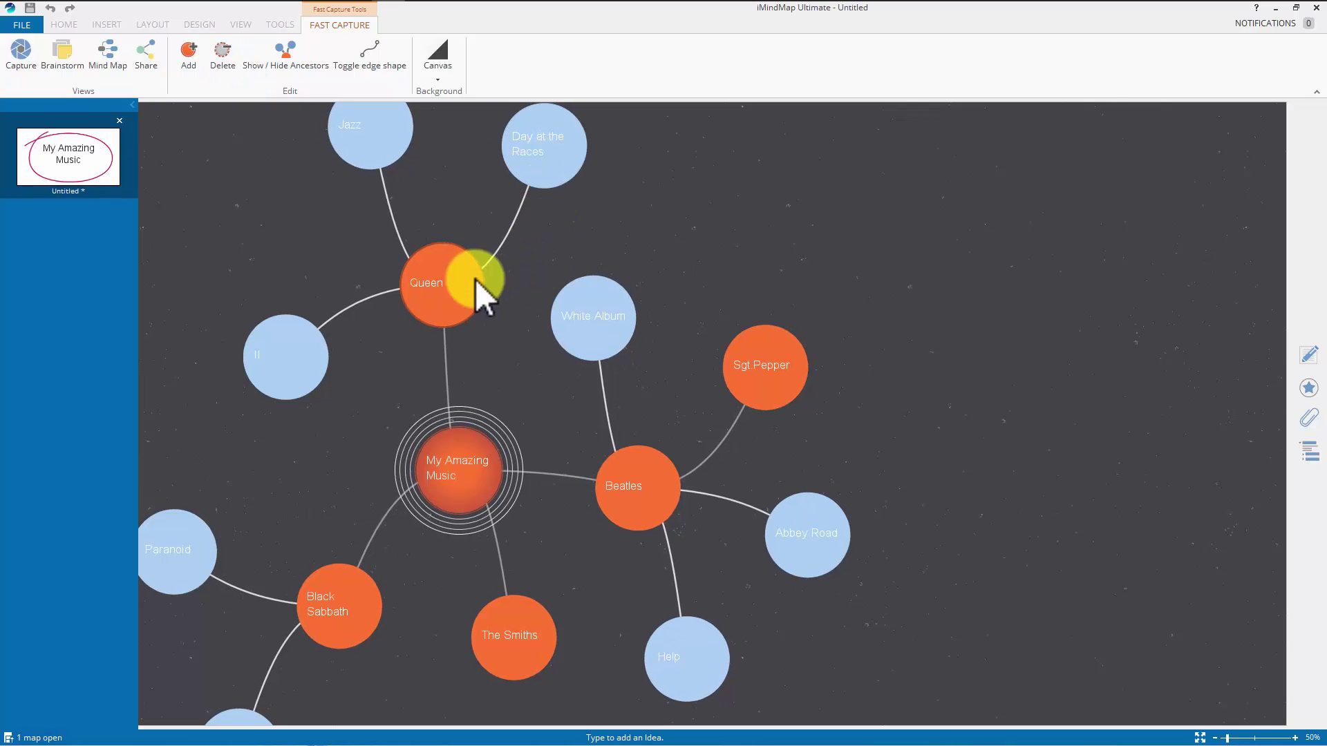
left_click(189, 50)
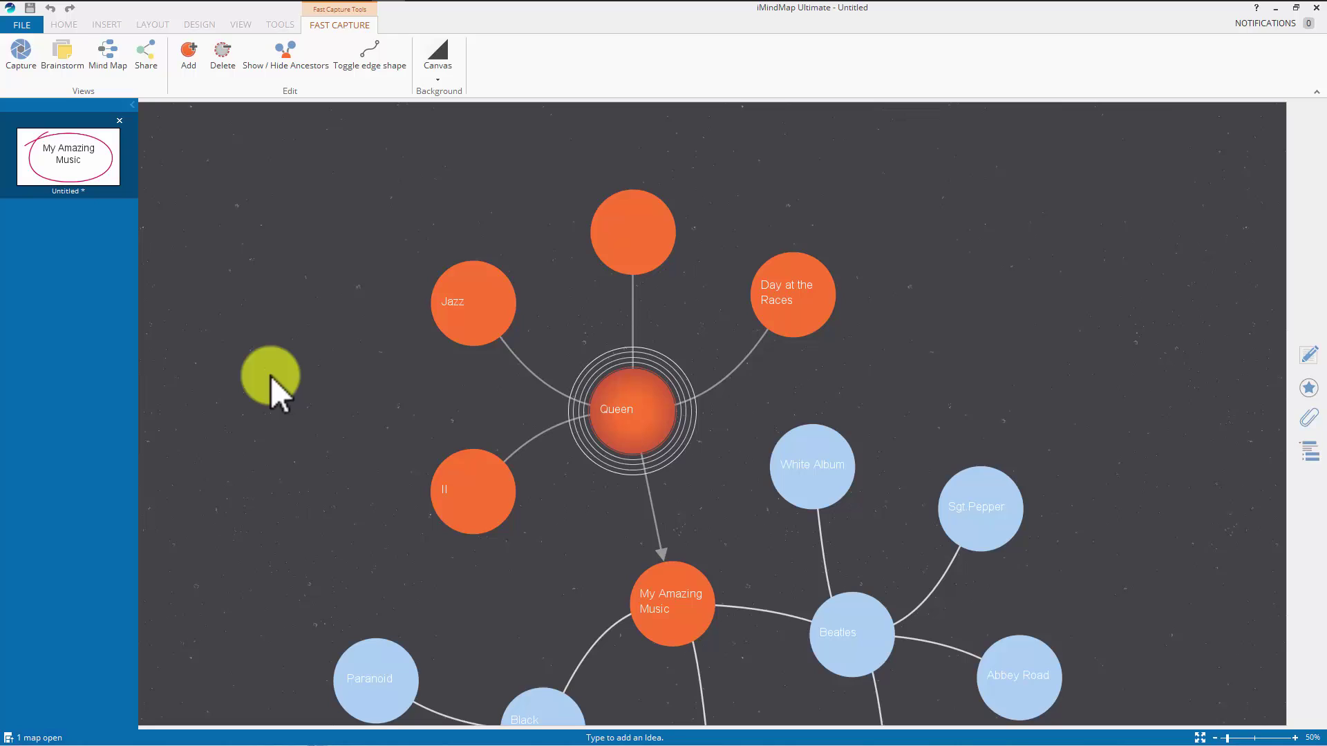
left_click_drag(271, 376, 242, 301)
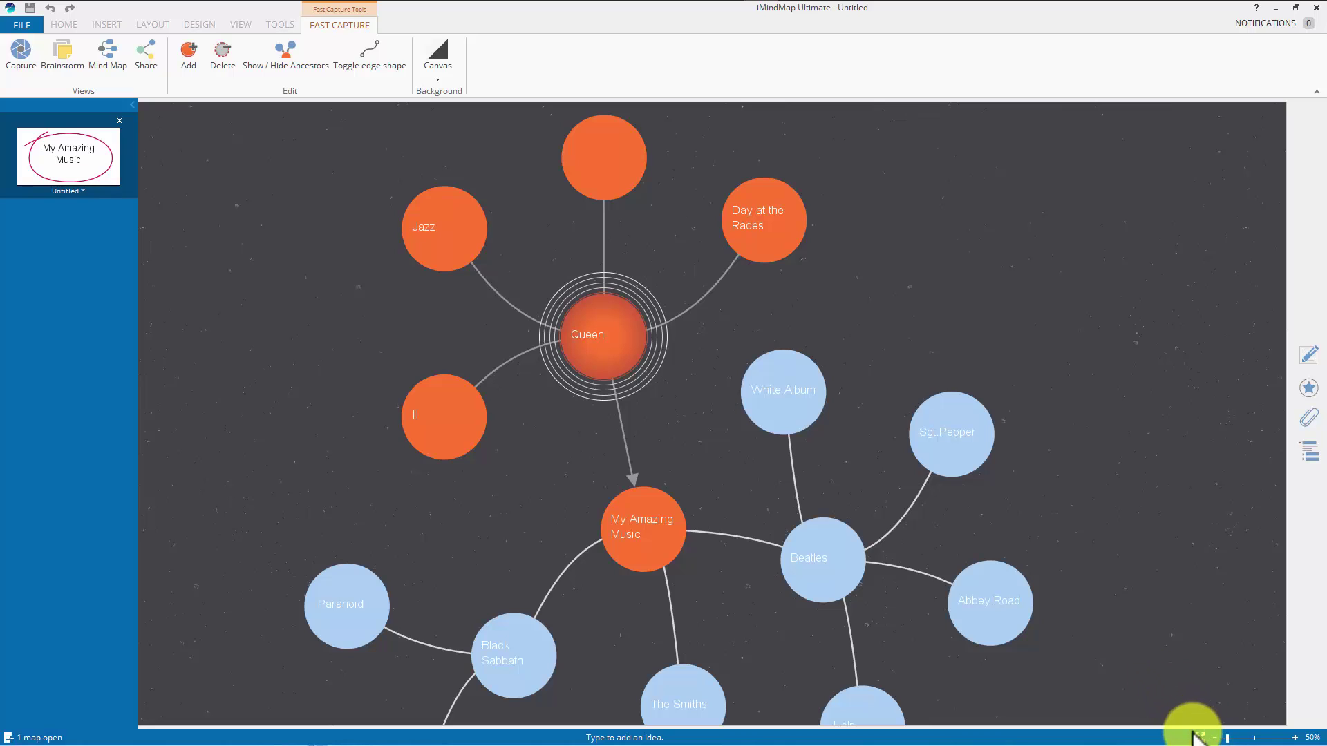
Fit the entire band and album map to the screen.
left_click(1199, 738)
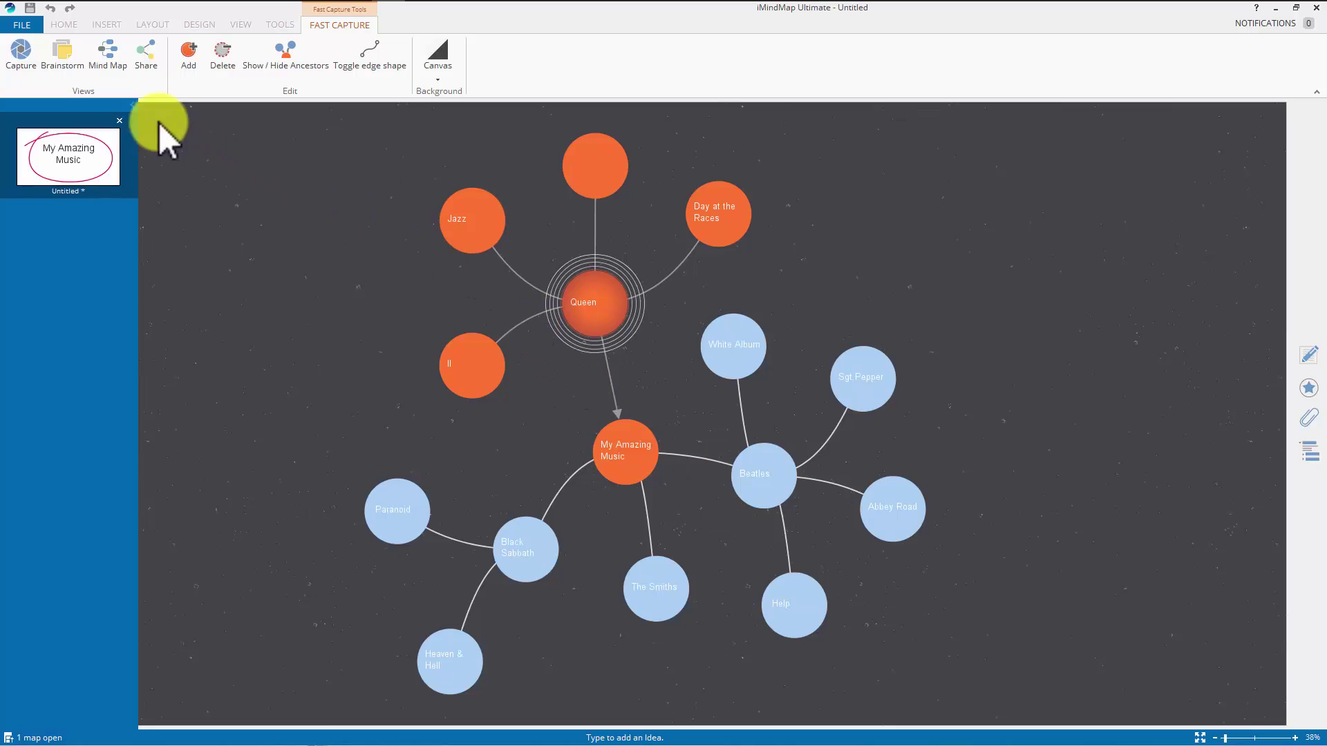
Convert the map to Mind Map view with the default style, then fit and reposition it on the canvas.
left_click(105, 57)
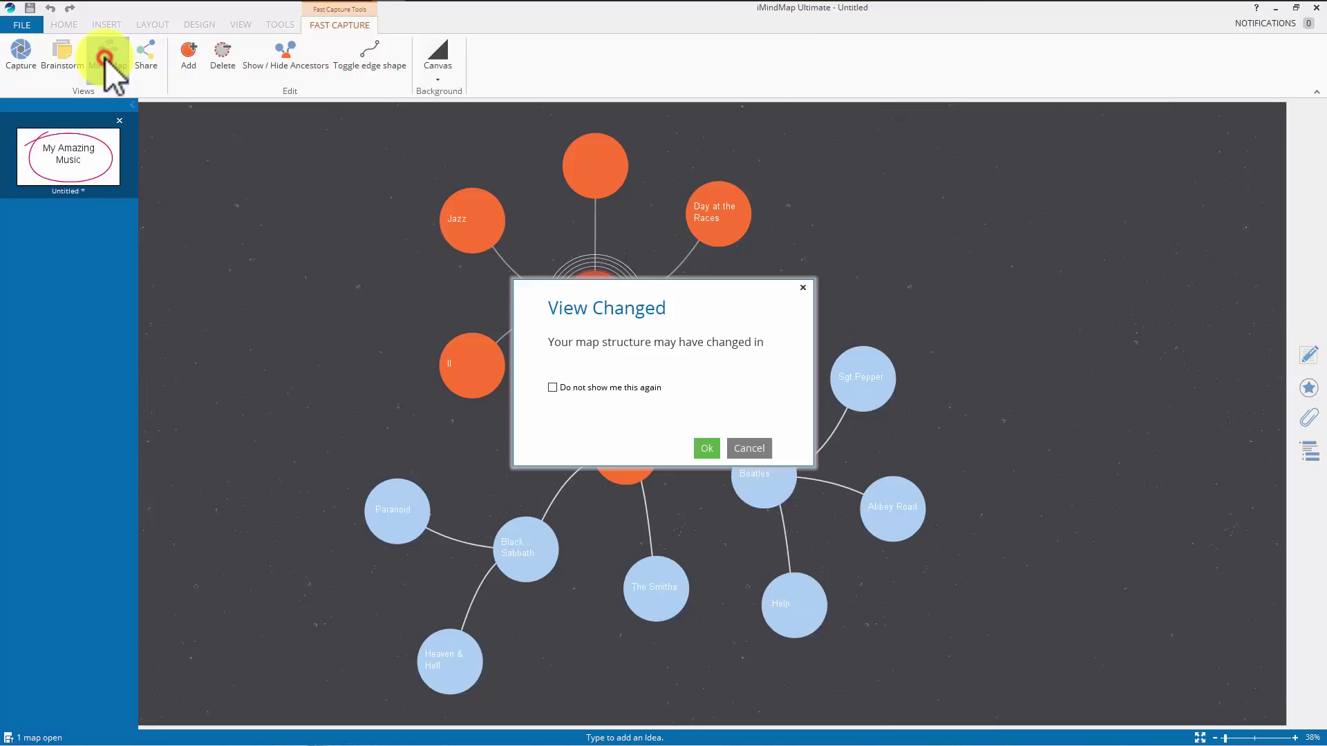
left_click(708, 456)
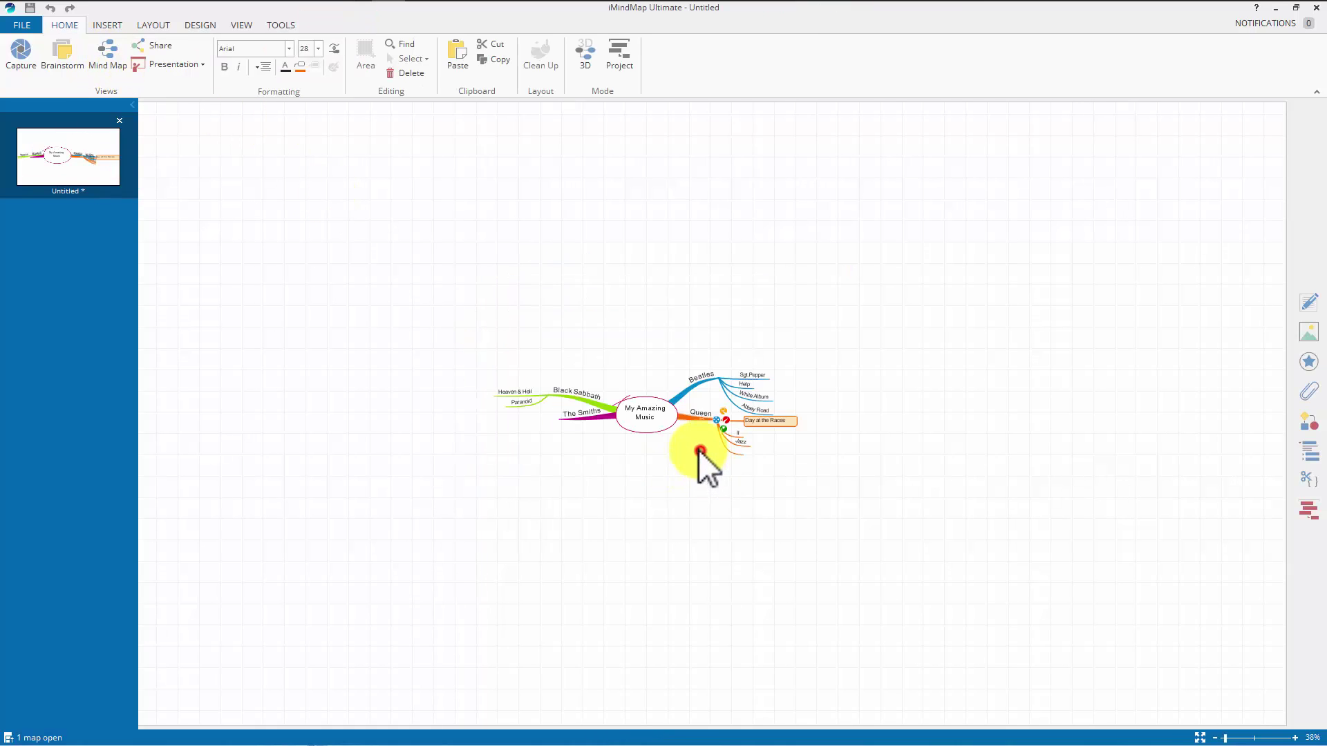
left_click(738, 468)
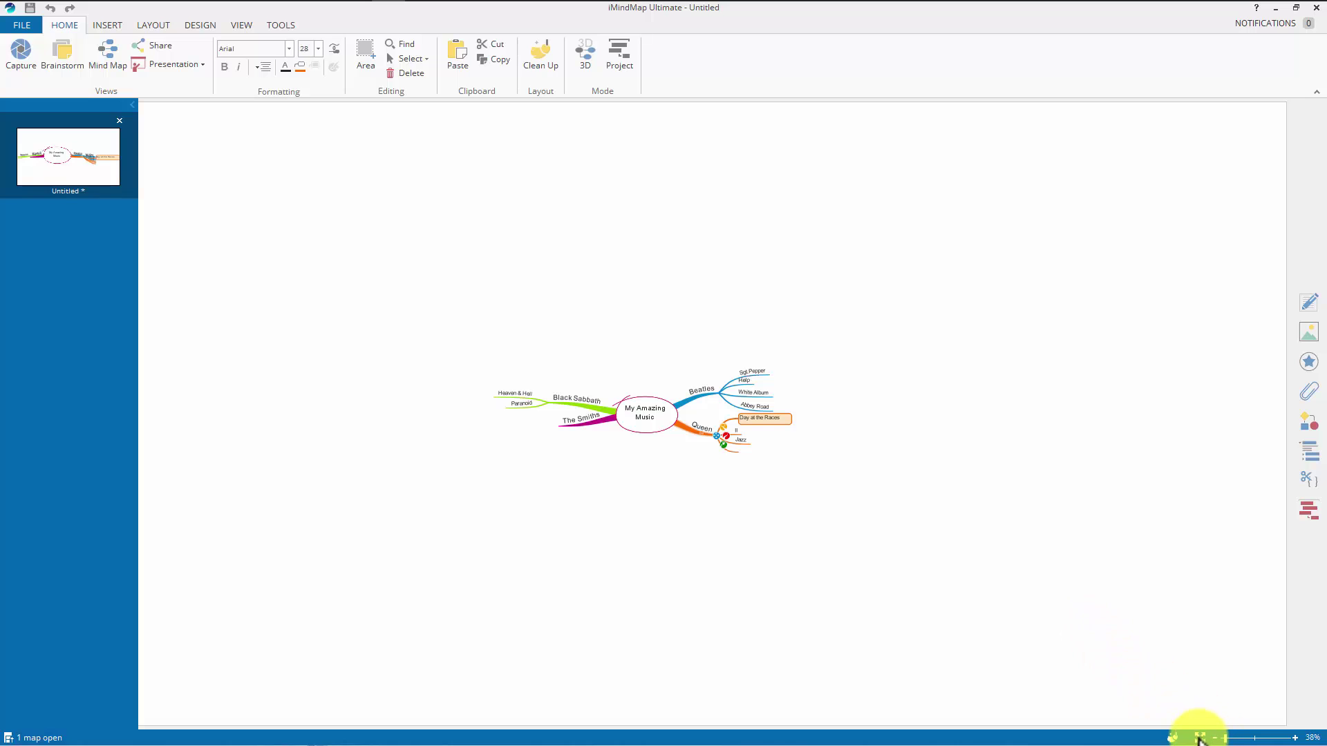
left_click(1198, 738)
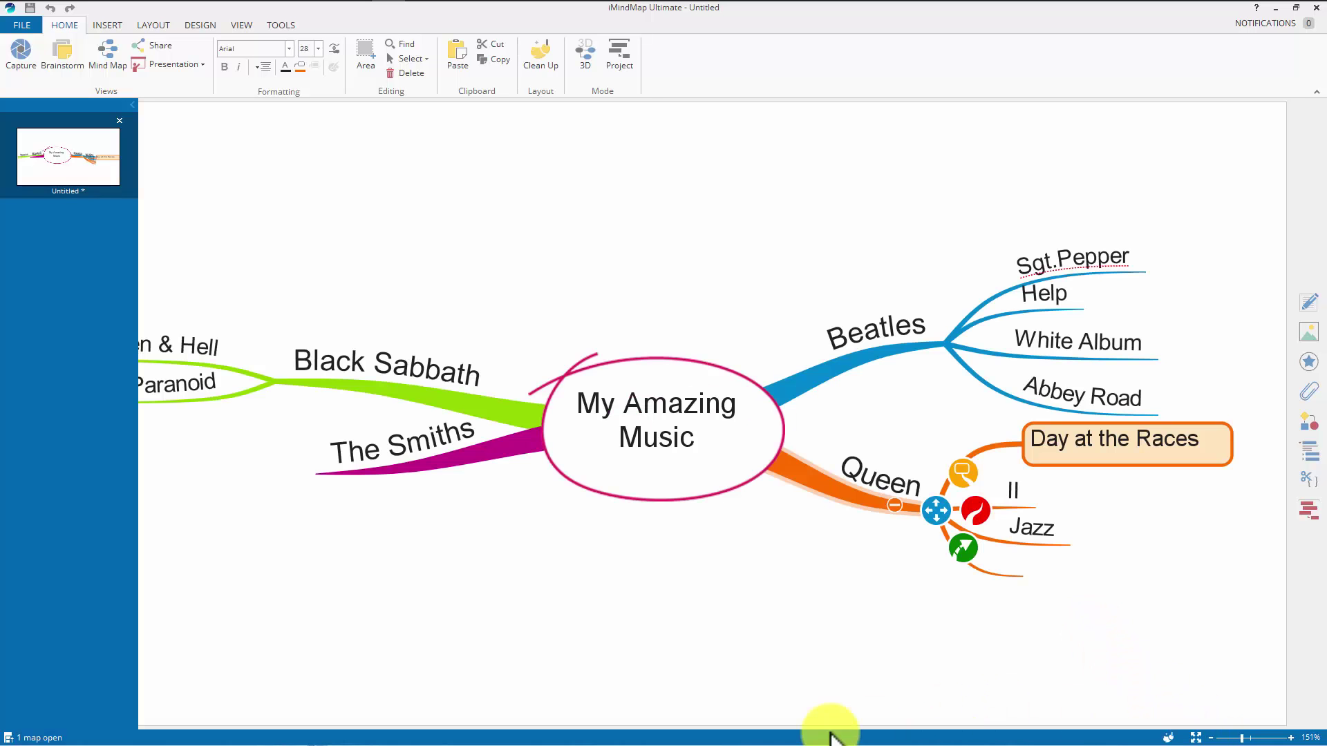
left_click_drag(823, 692, 676, 631)
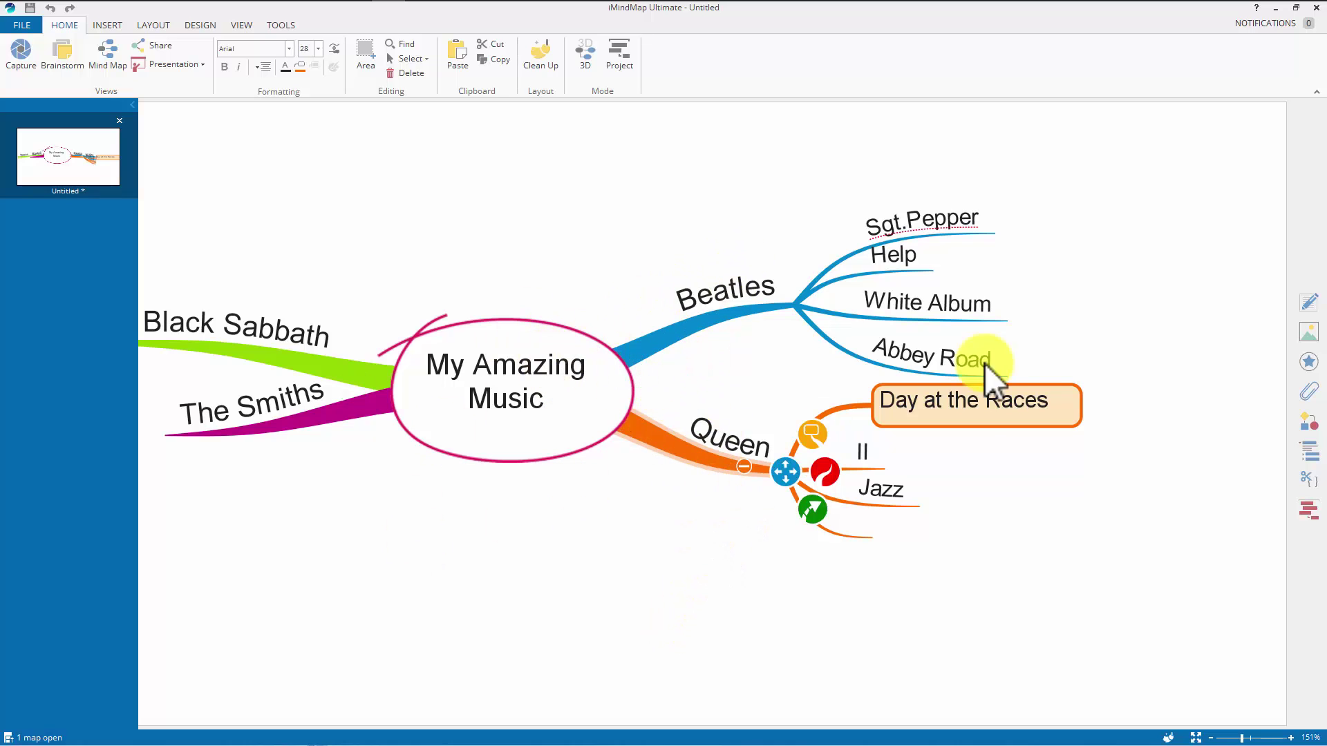
Switch back to the dark Fast Capture bubble view with Ctrl+Shift+F.
key("ctrl+shift+f")
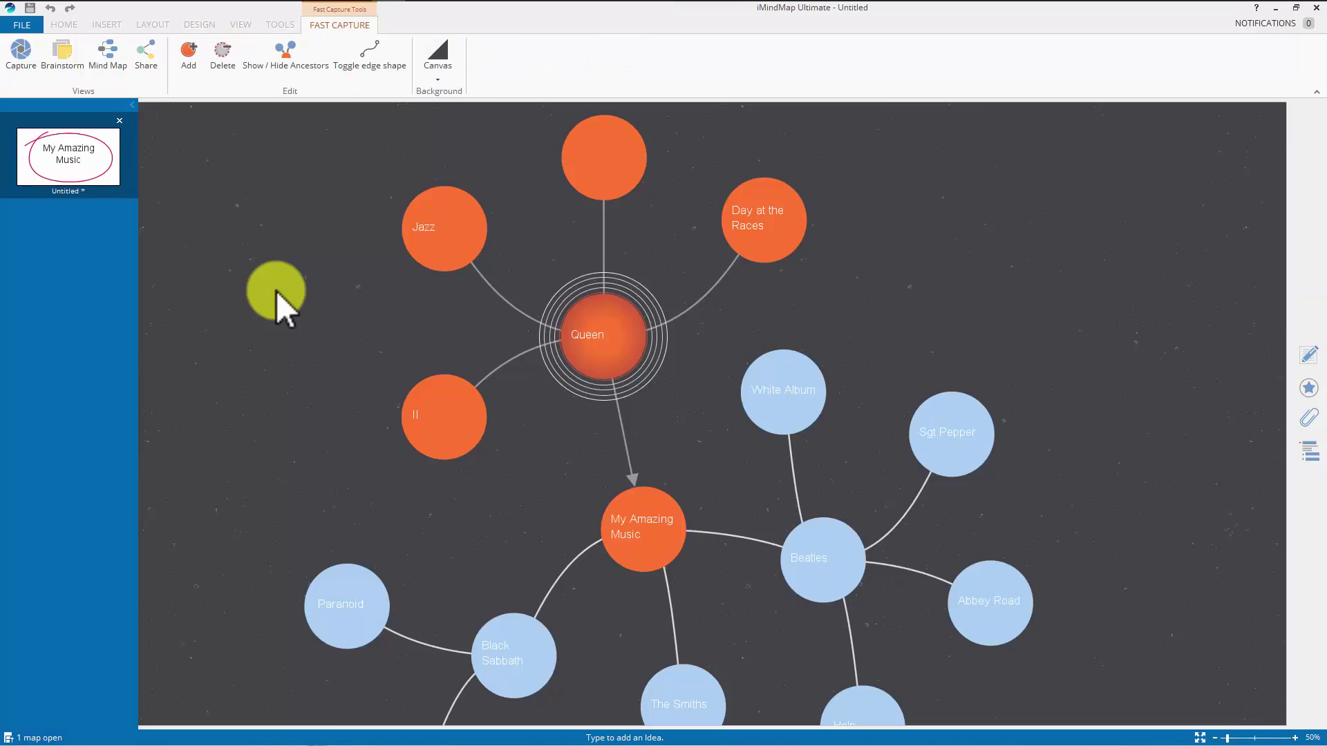